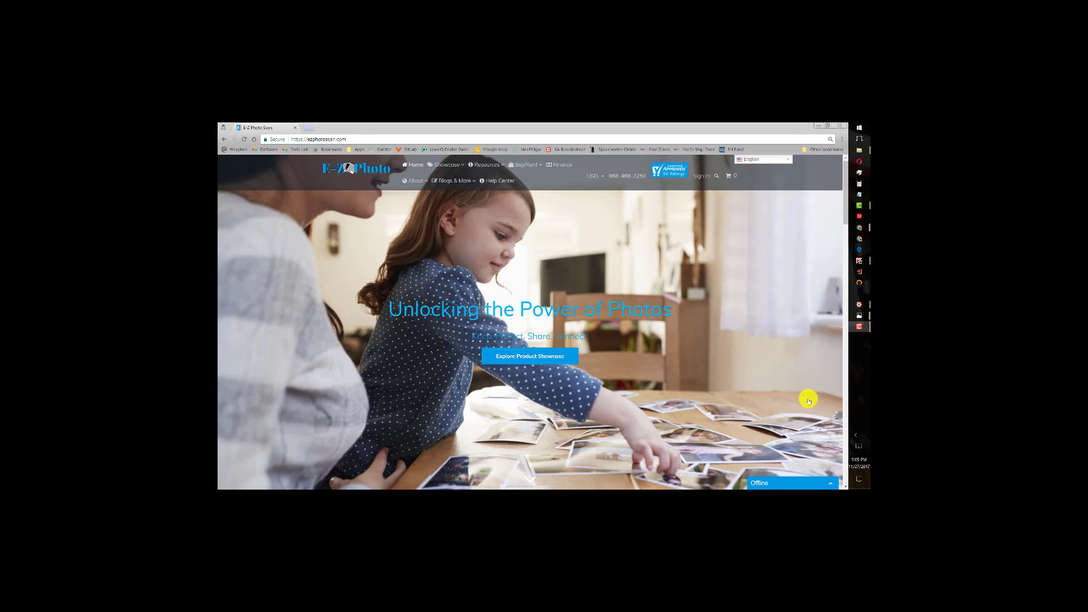
Start the Color JPEG - Flatbed scan task of the Kodak scanner software.
left_click(859, 437)
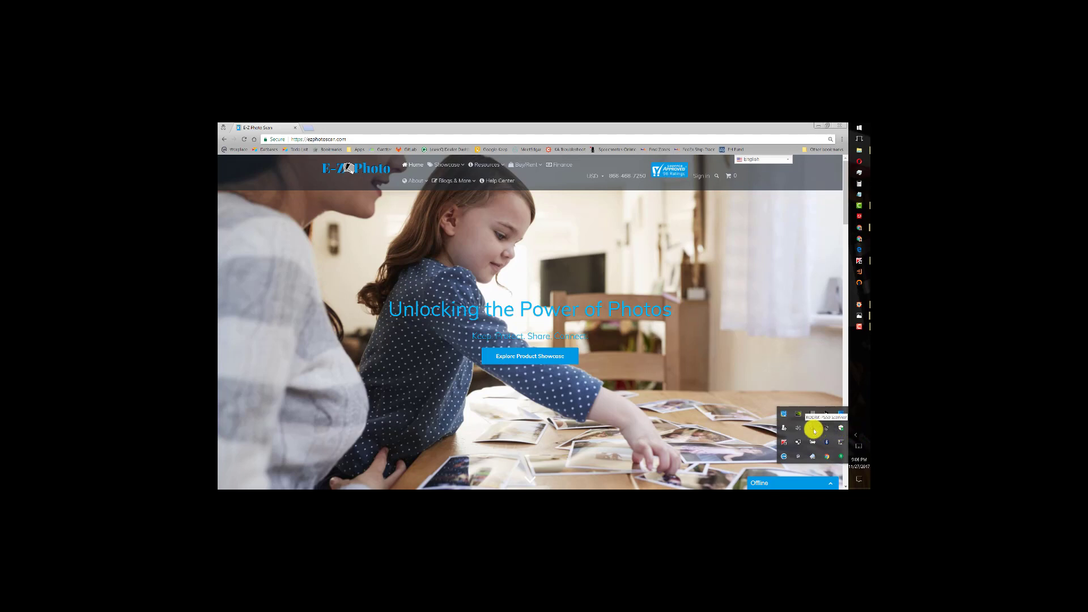
right_click(814, 431)
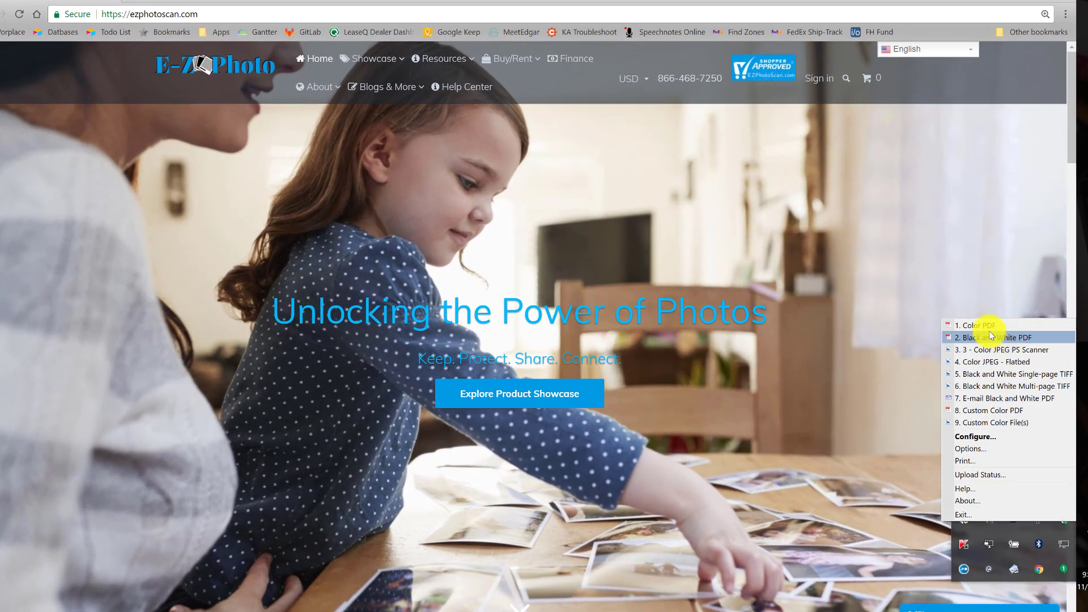
left_click(975, 364)
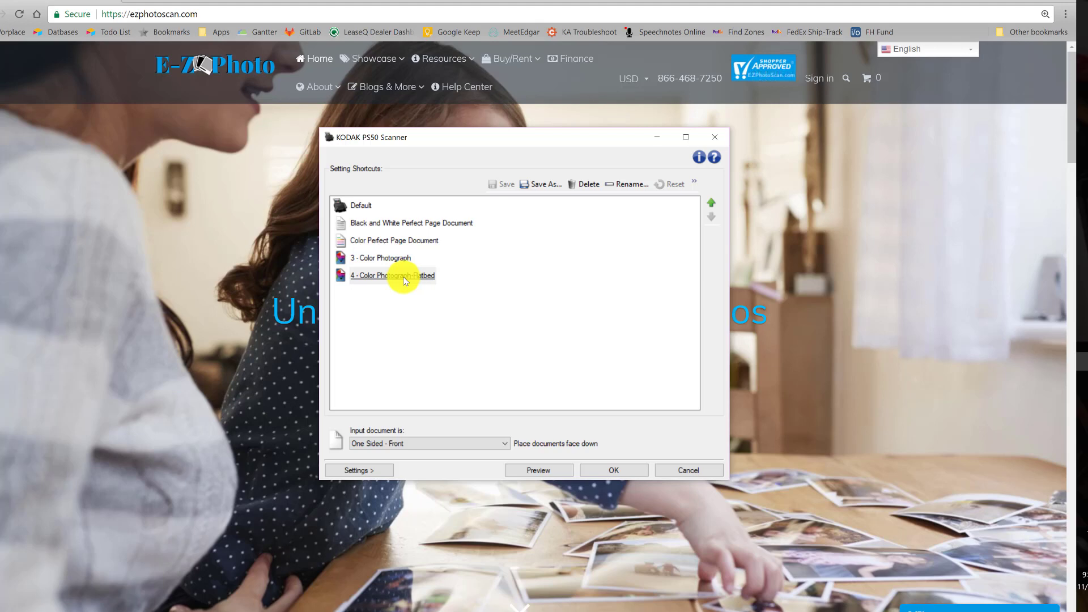
Examine the General, Size, Adjust, Enhance and Detect settings of the 4 - Color Photograph-Flatbed shortcut, including its compression types.
left_click(364, 470)
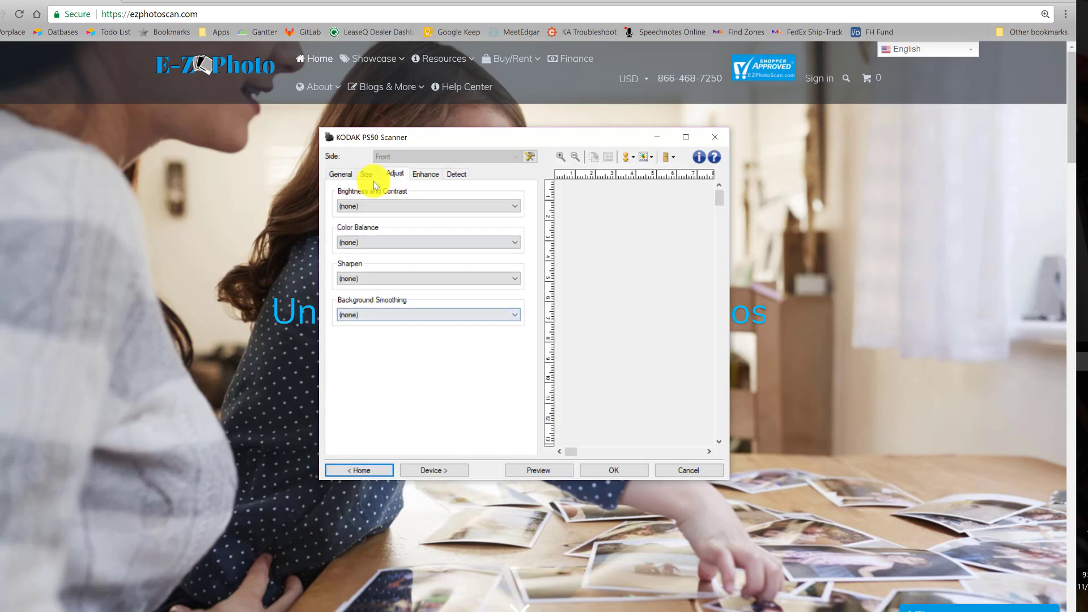
left_click(341, 175)
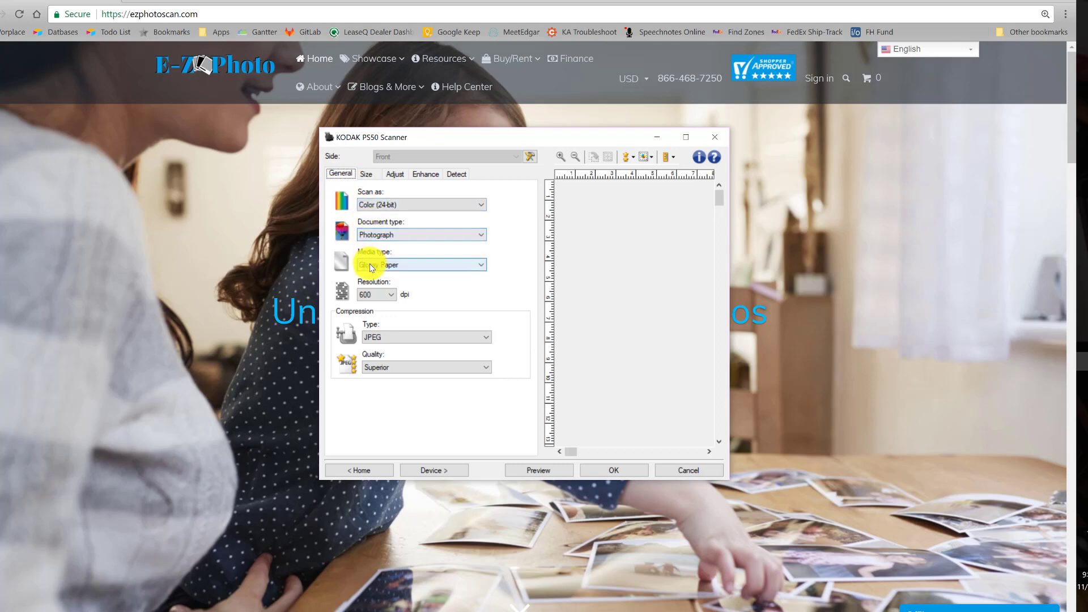
left_click(377, 339)
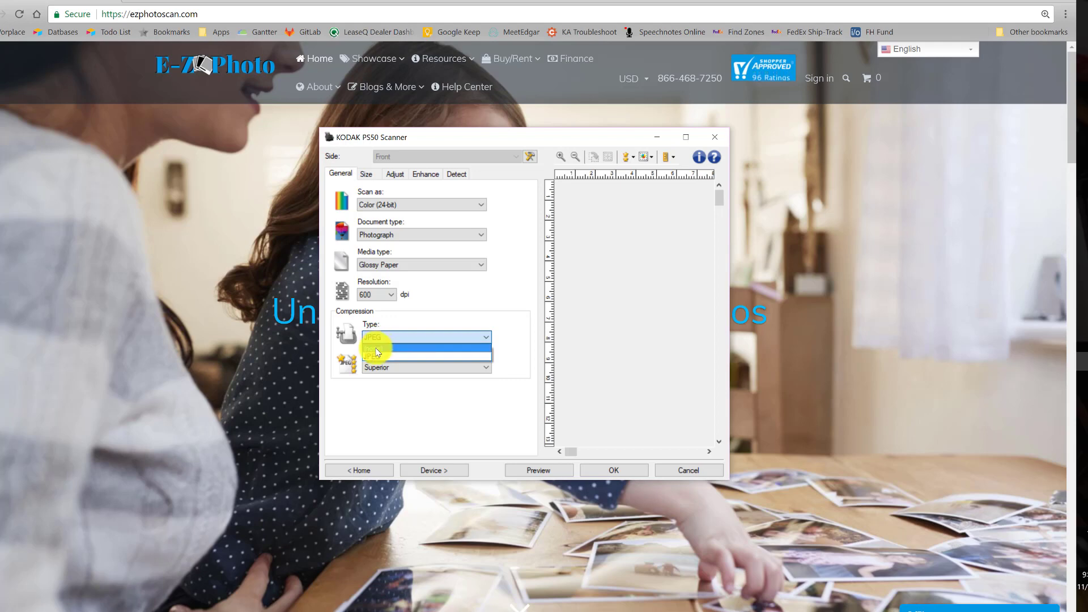
left_click(403, 372)
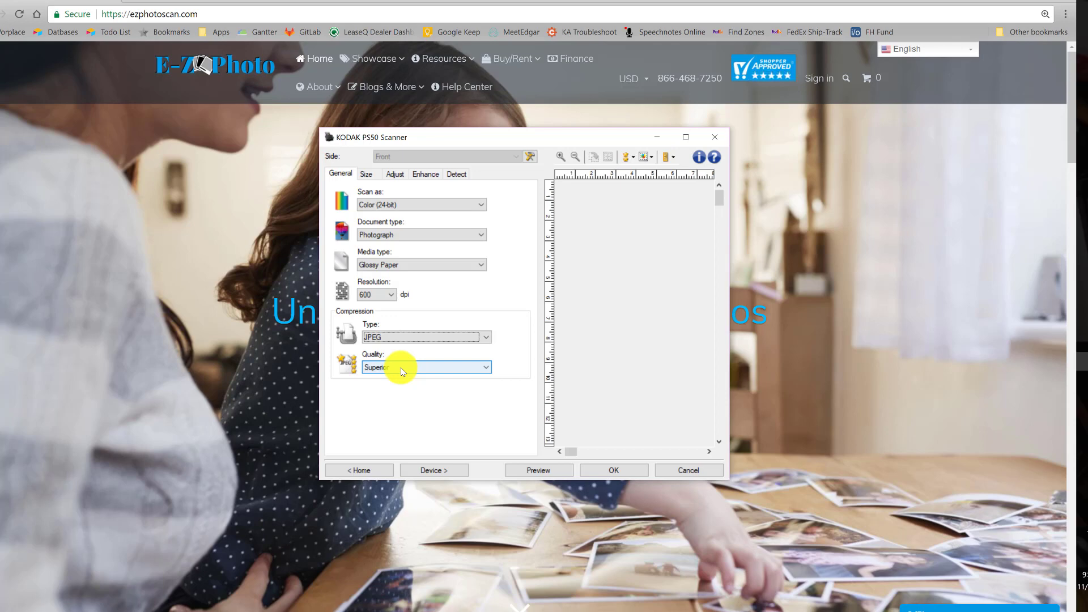
left_click(368, 174)
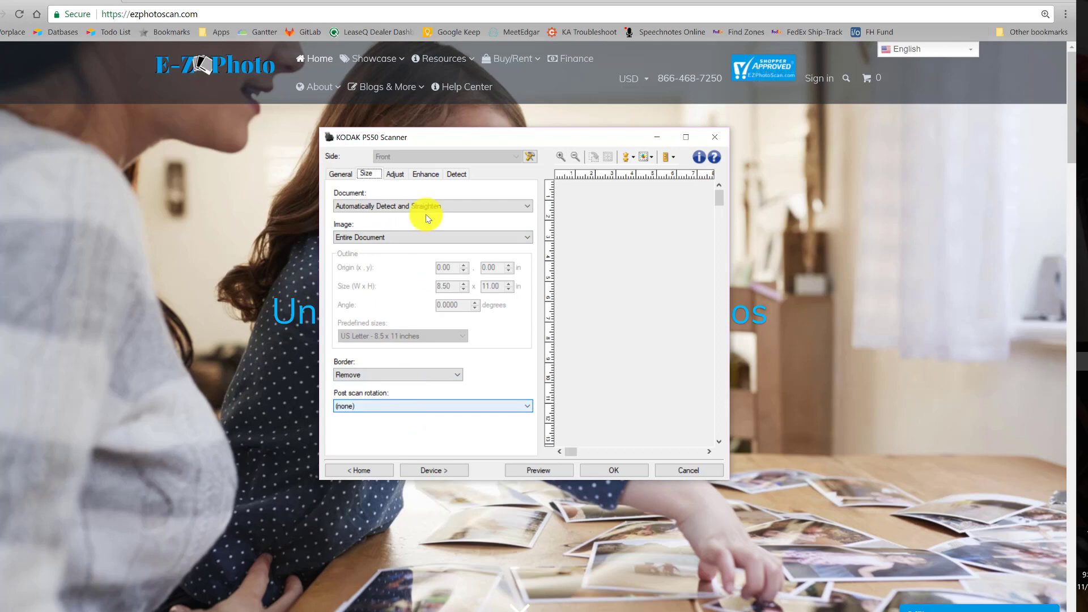
left_click(395, 174)
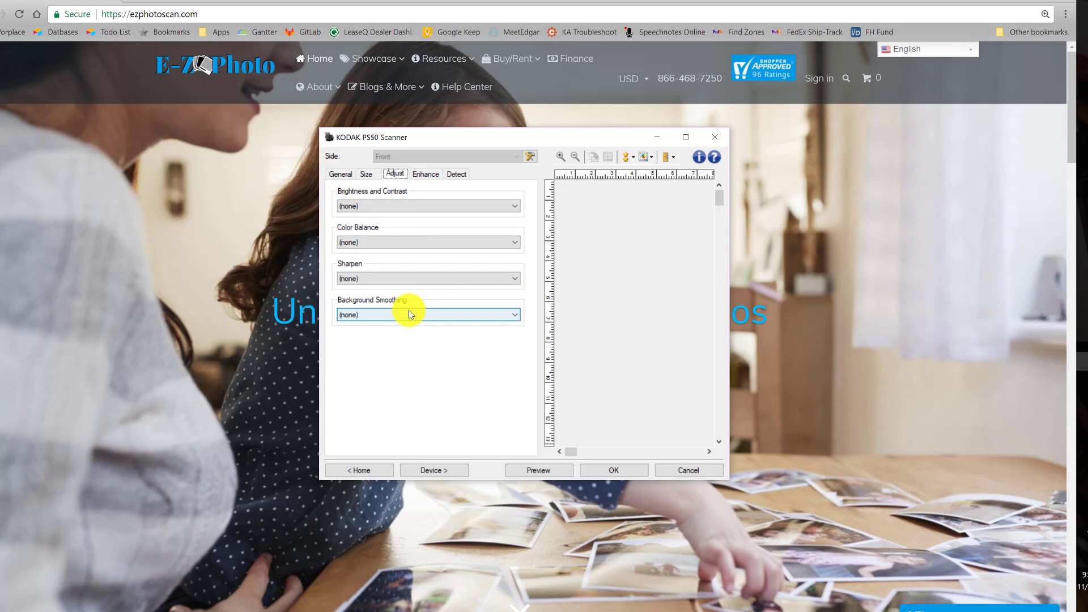
left_click(425, 174)
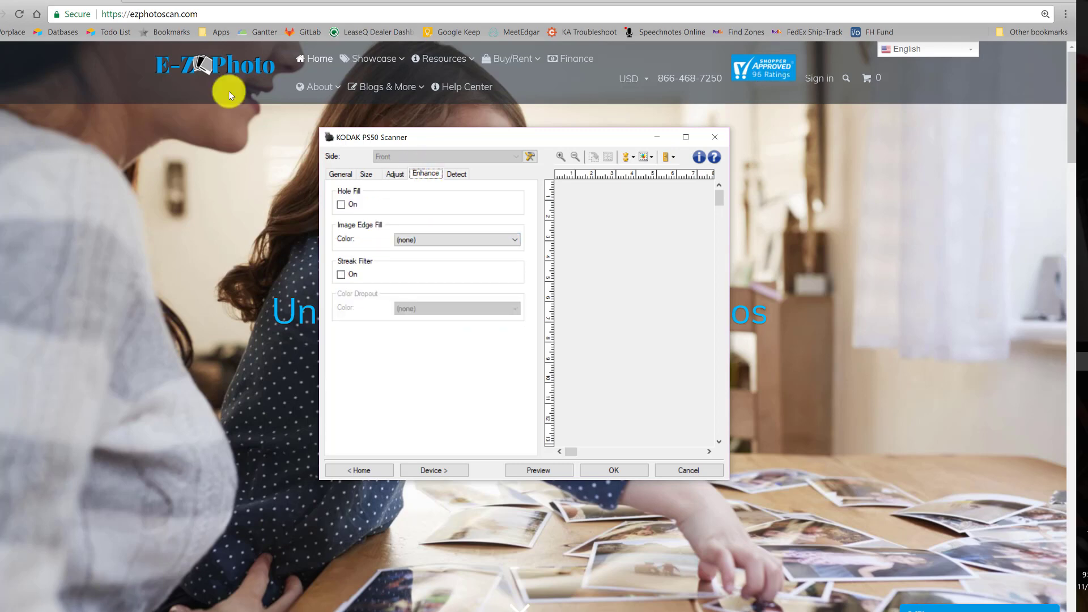
left_click(459, 174)
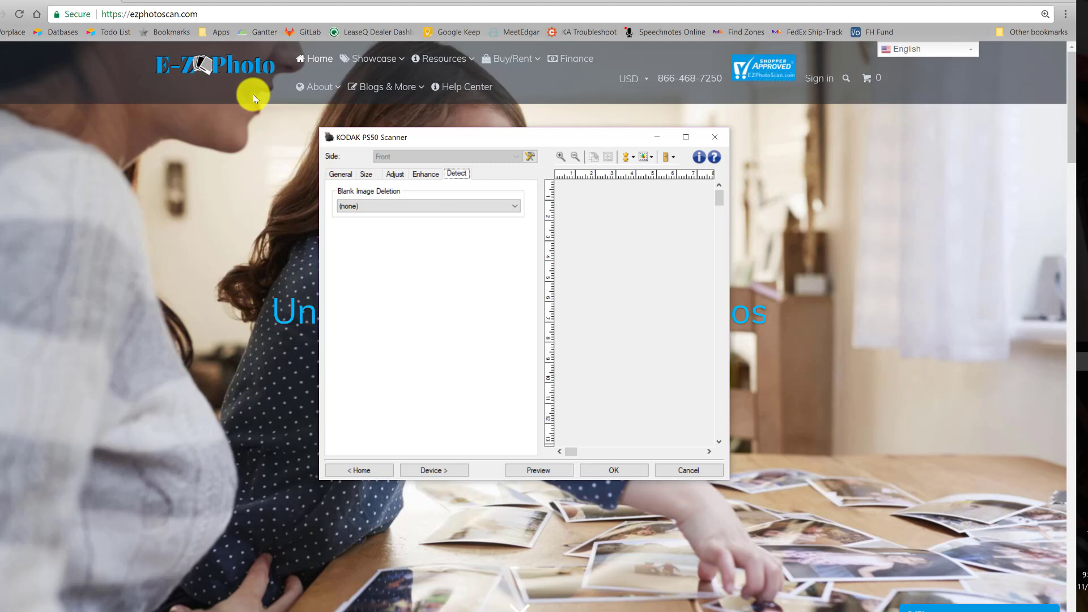
left_click(339, 470)
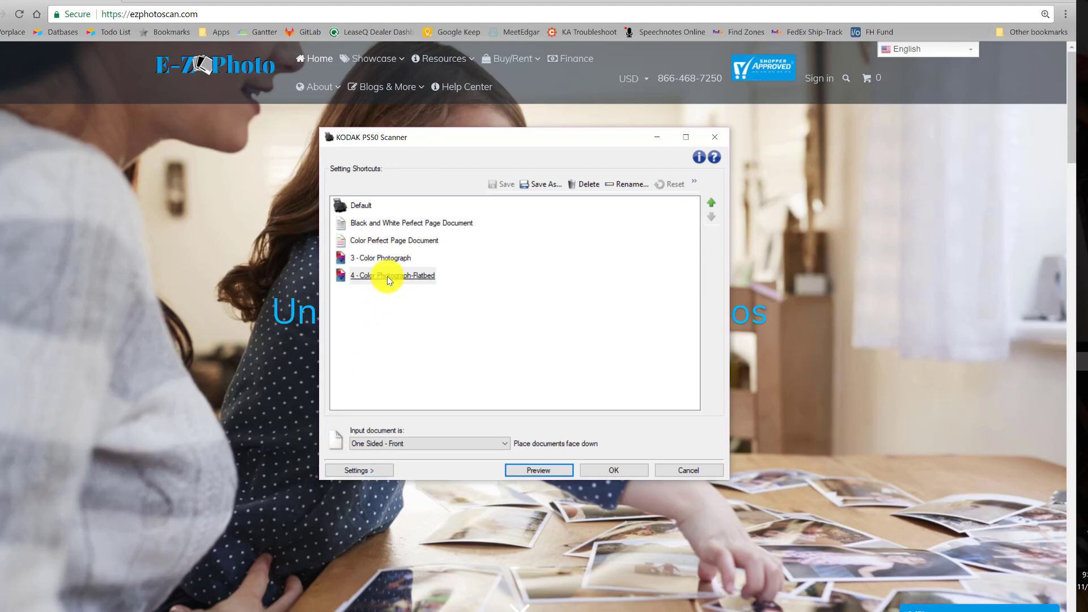
Set the flatbed photograph shortcut's media type to Plain Paper and return to the shortcut list.
left_click(373, 442)
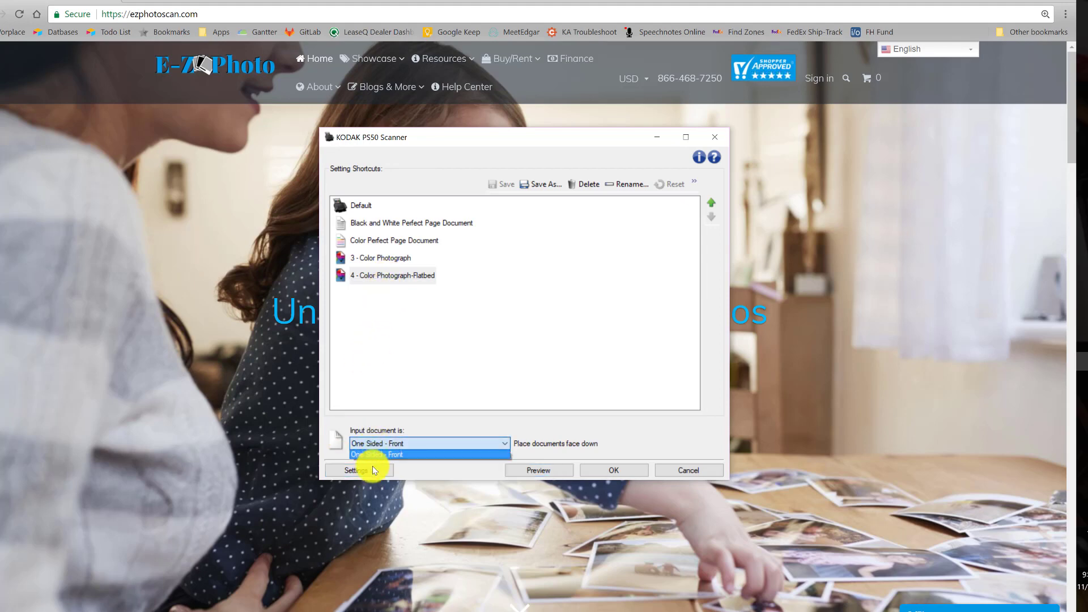
left_click(369, 474)
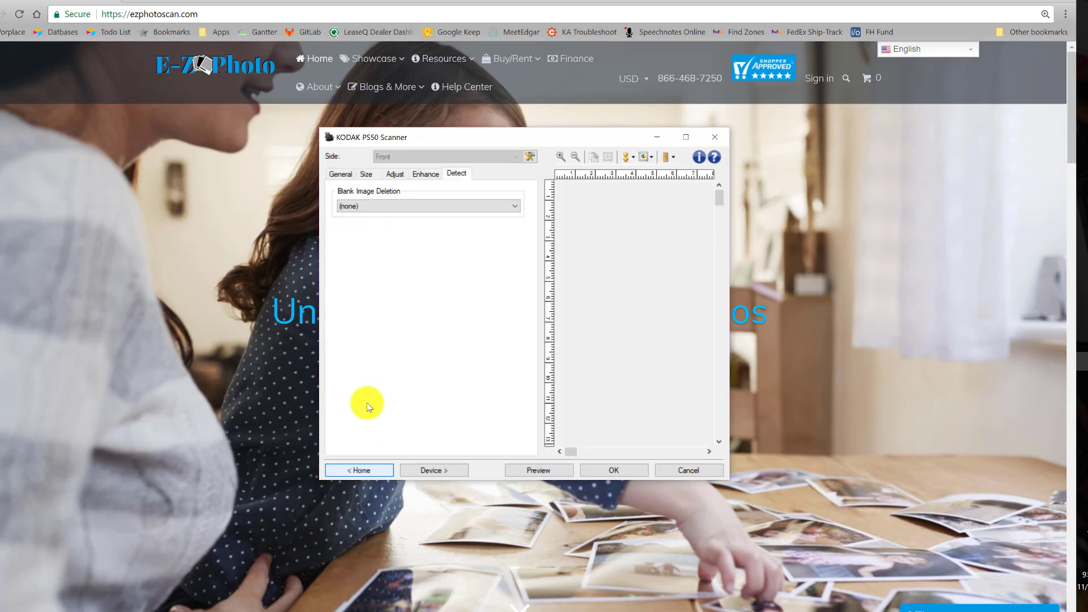
left_click(340, 174)
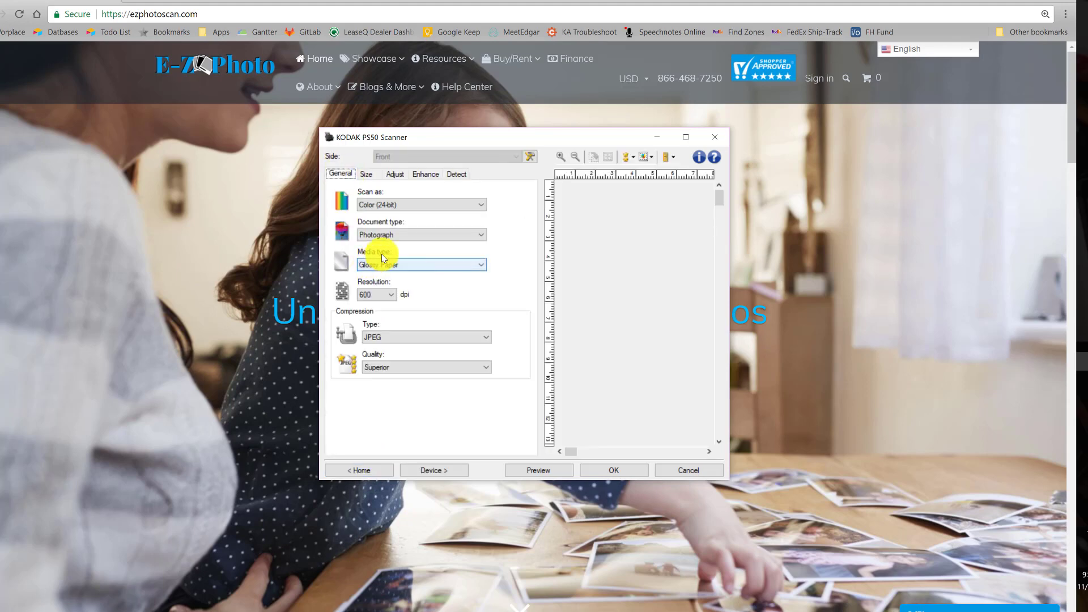
left_click(382, 264)
left_click(379, 275)
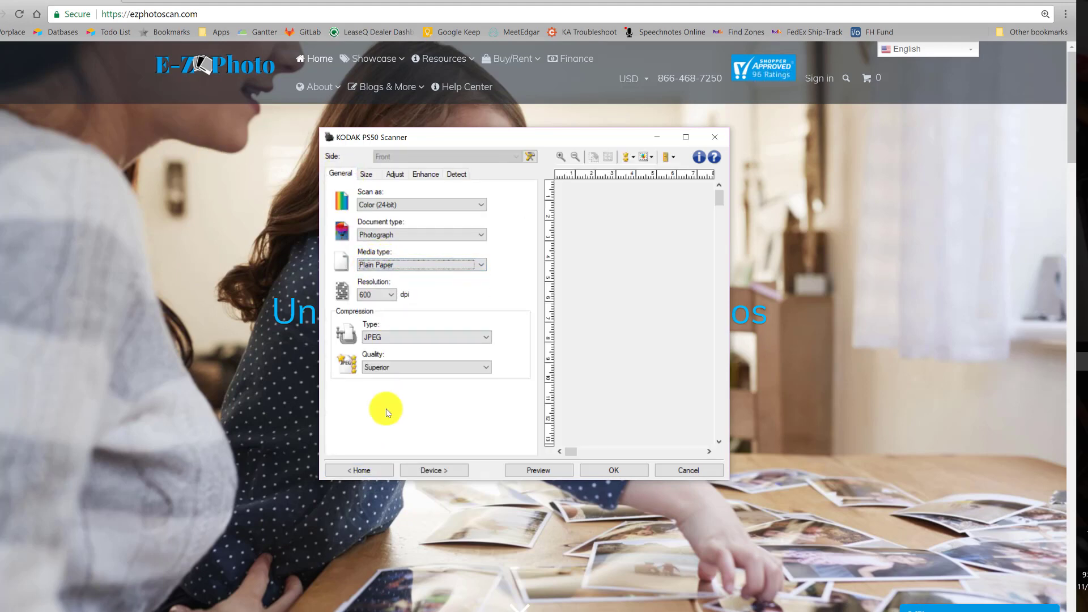
left_click(374, 473)
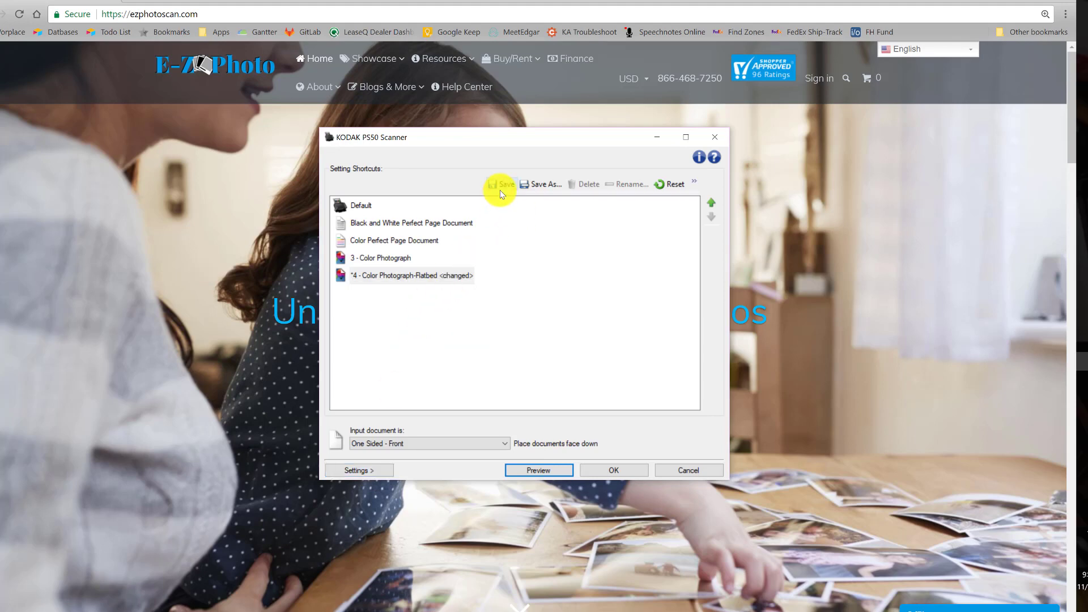
Try Card Stock as the flatbed shortcut's media type, restore Glossy Paper and return to the shortcut list.
left_click(376, 472)
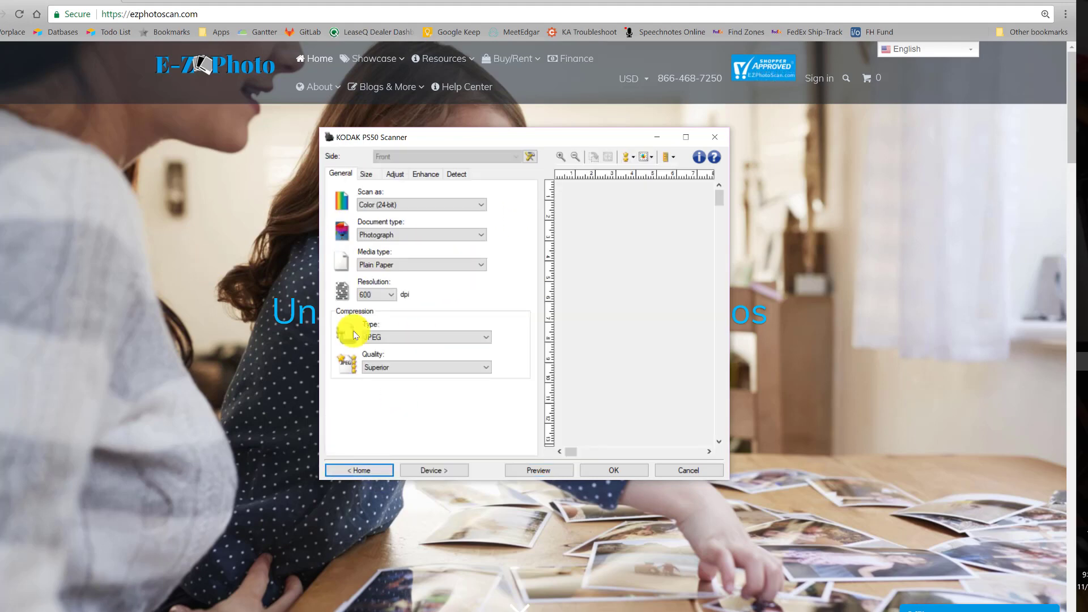
left_click(363, 265)
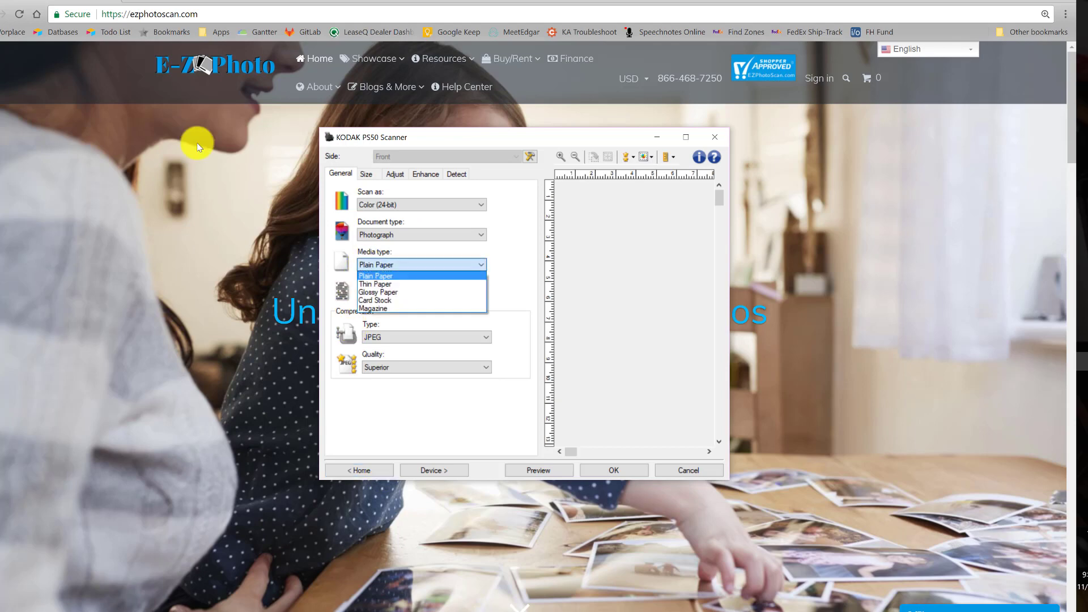
left_click(363, 298)
left_click(365, 267)
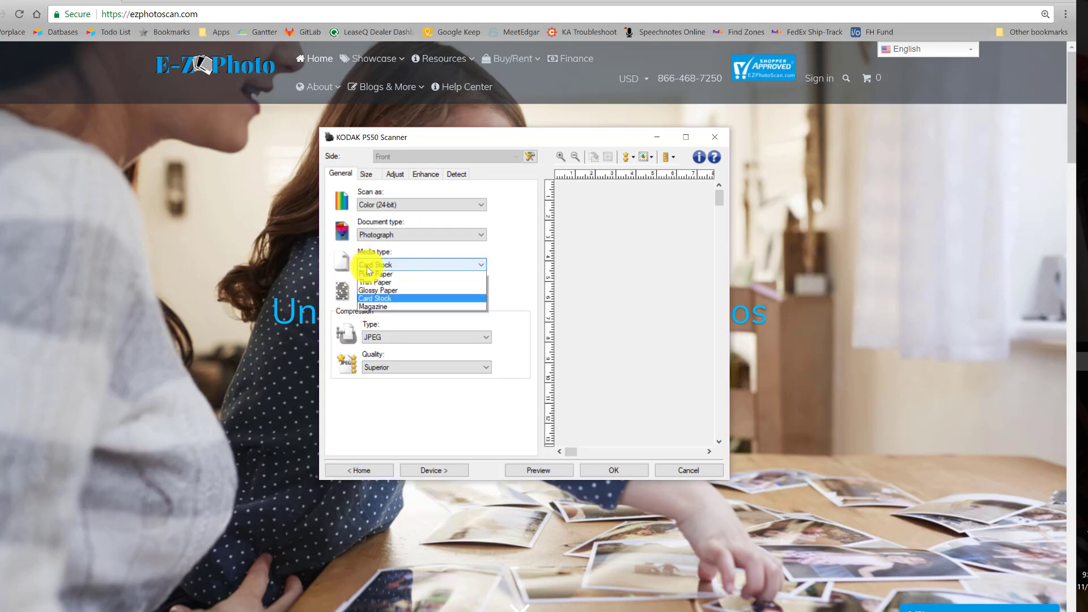
left_click(373, 290)
left_click(360, 470)
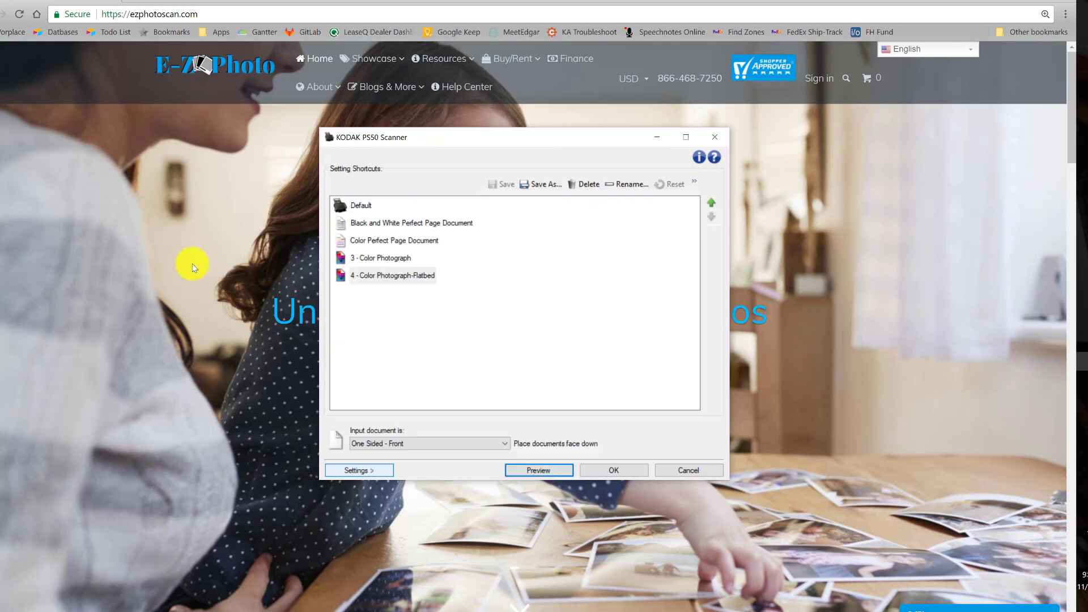
Scan the photo with the 4 - Color Photograph-Flatbed shortcut and discard all scanned images.
left_click(617, 472)
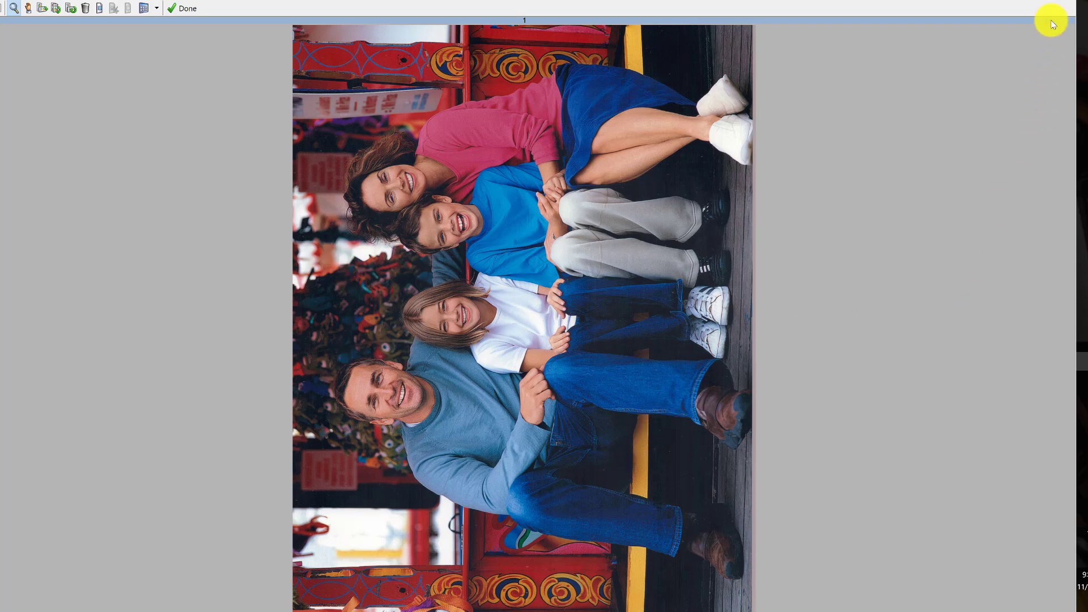
left_click(1063, 1)
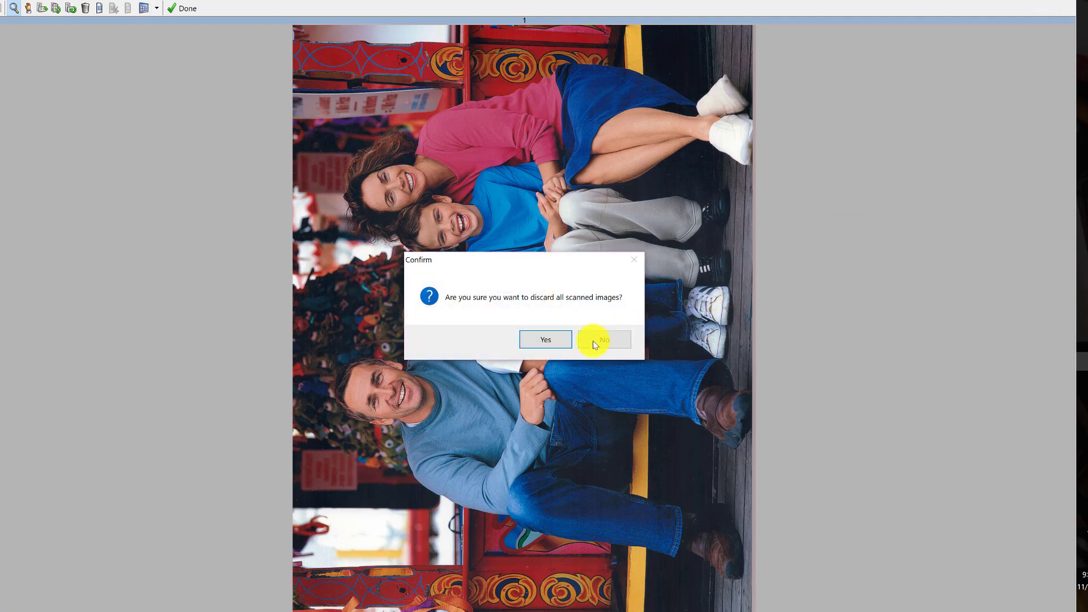
left_click(541, 340)
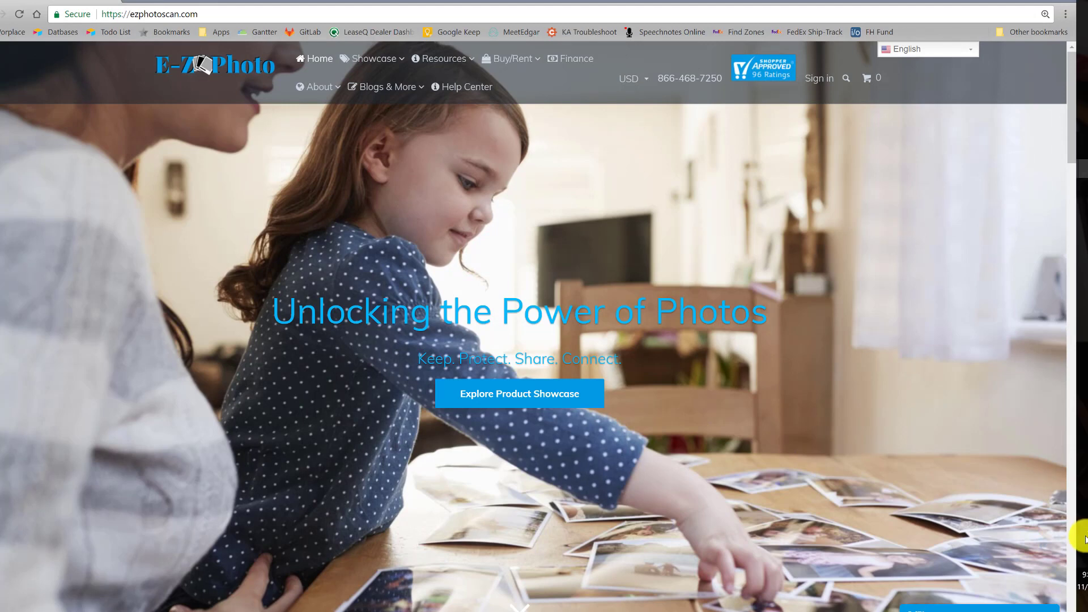
Review the destination, file naming and scan options configured for the Color JPEG - Flatbed task and close its configuration.
left_click(1079, 534)
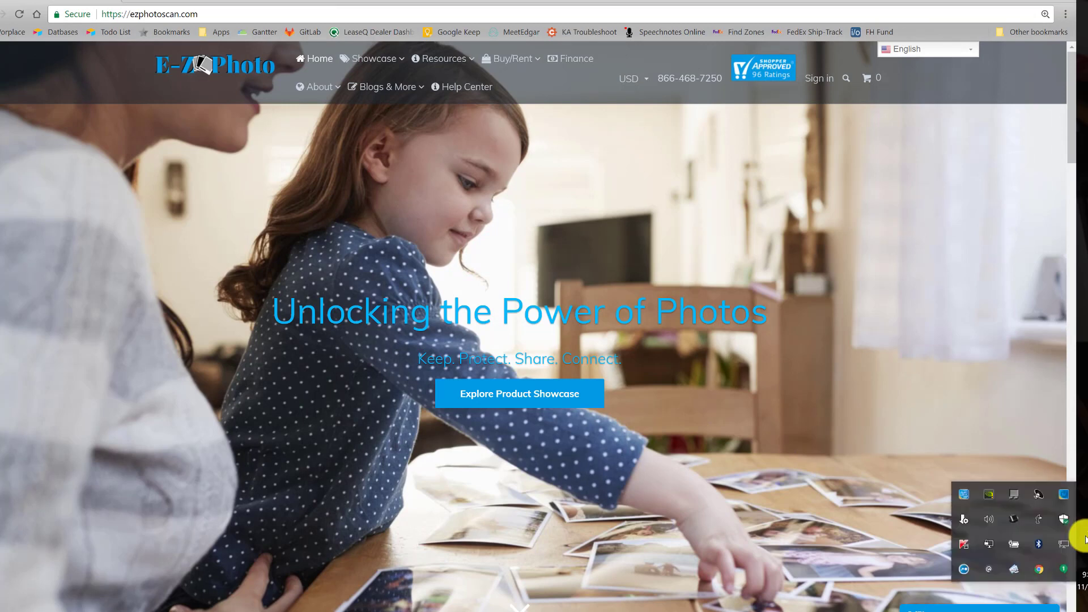
right_click(1016, 523)
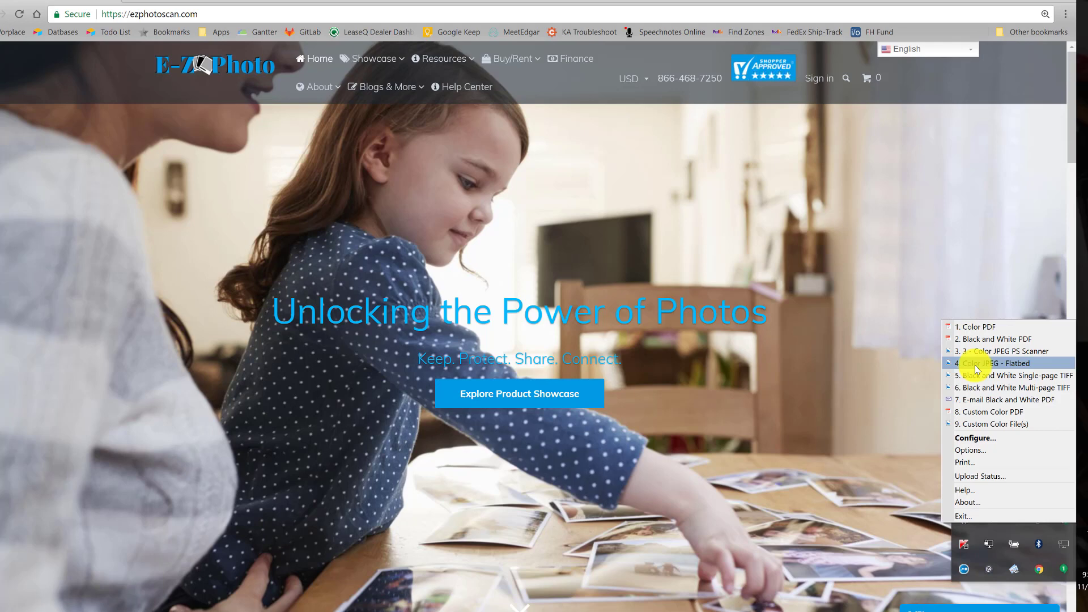
left_click(971, 439)
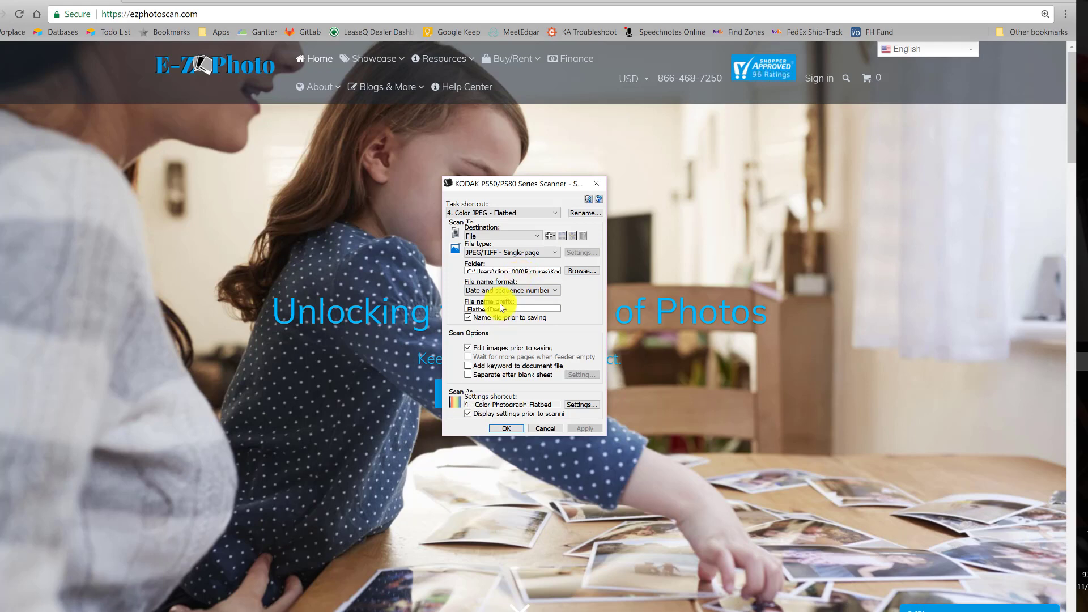
left_click(504, 429)
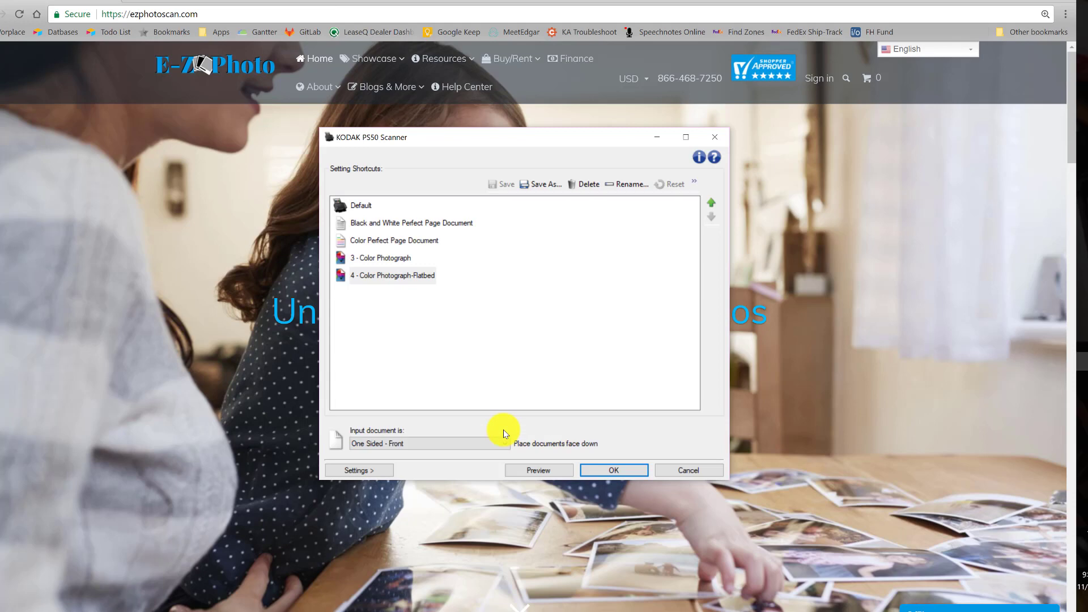
Set both Brightness and Contrast and Color Balance to Manual in the flatbed shortcut's image adjustments.
left_click(359, 470)
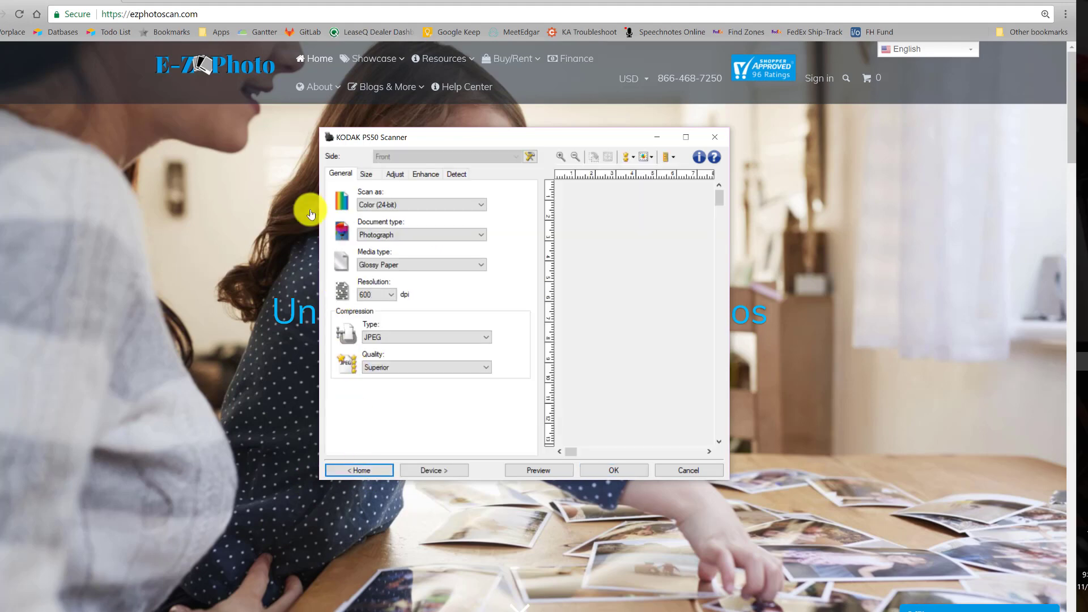
left_click(390, 173)
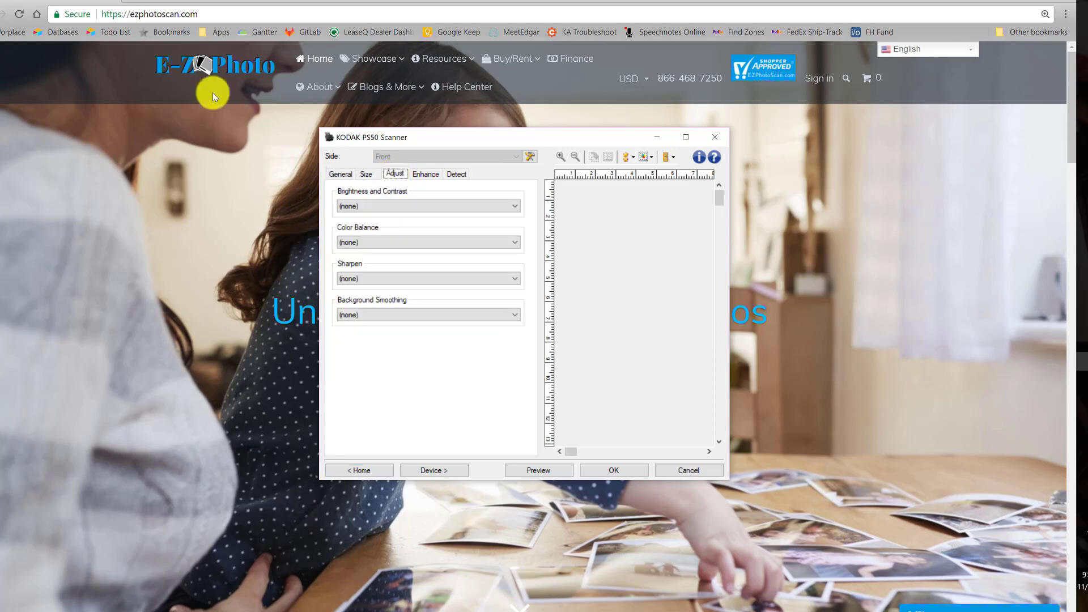
left_click(389, 207)
left_click(386, 233)
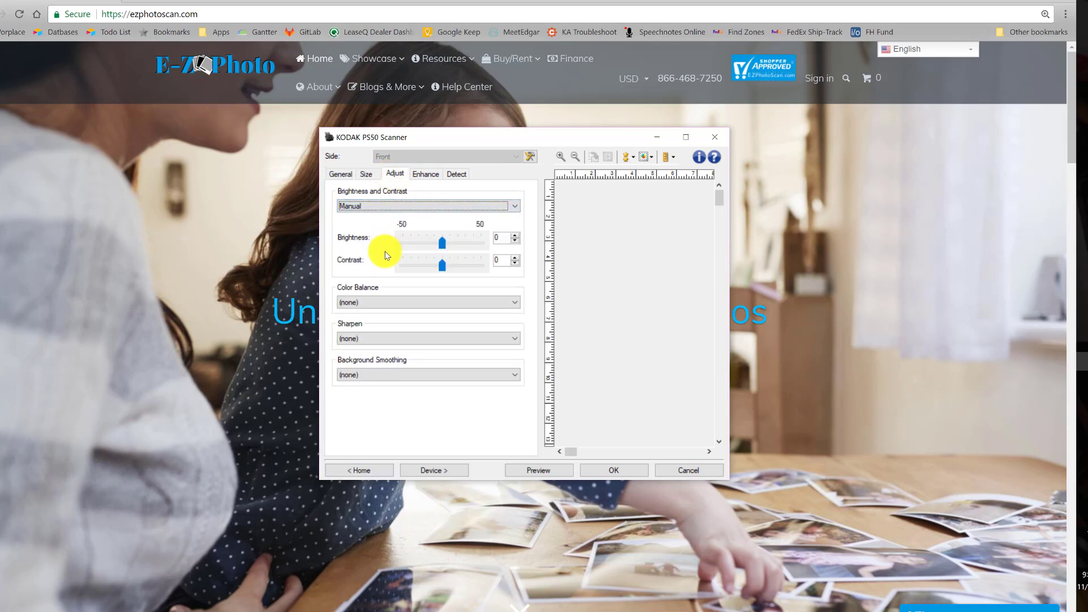
left_click(392, 301)
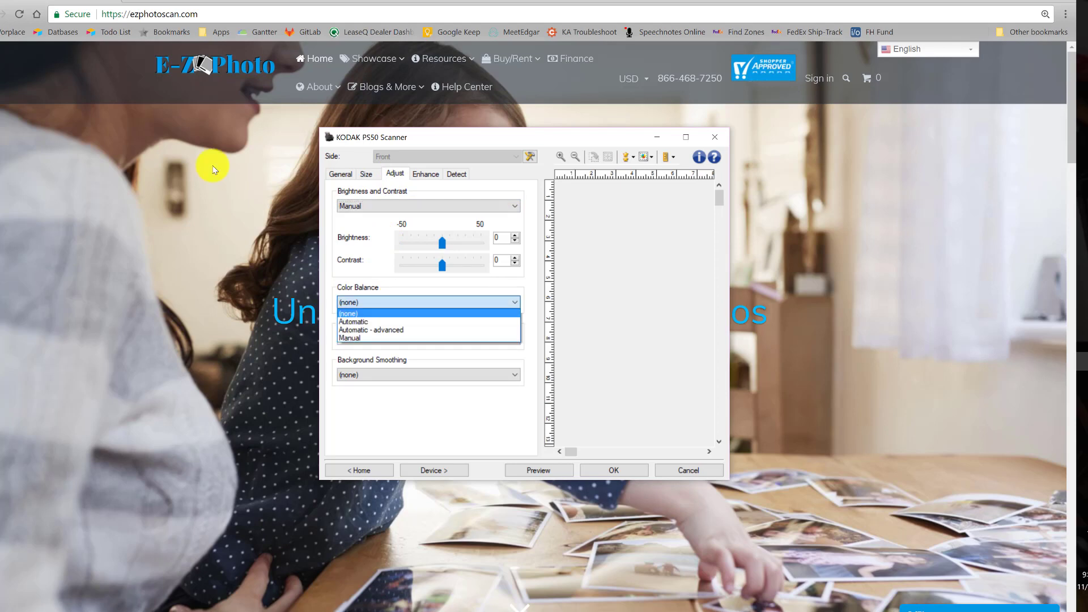
left_click(388, 339)
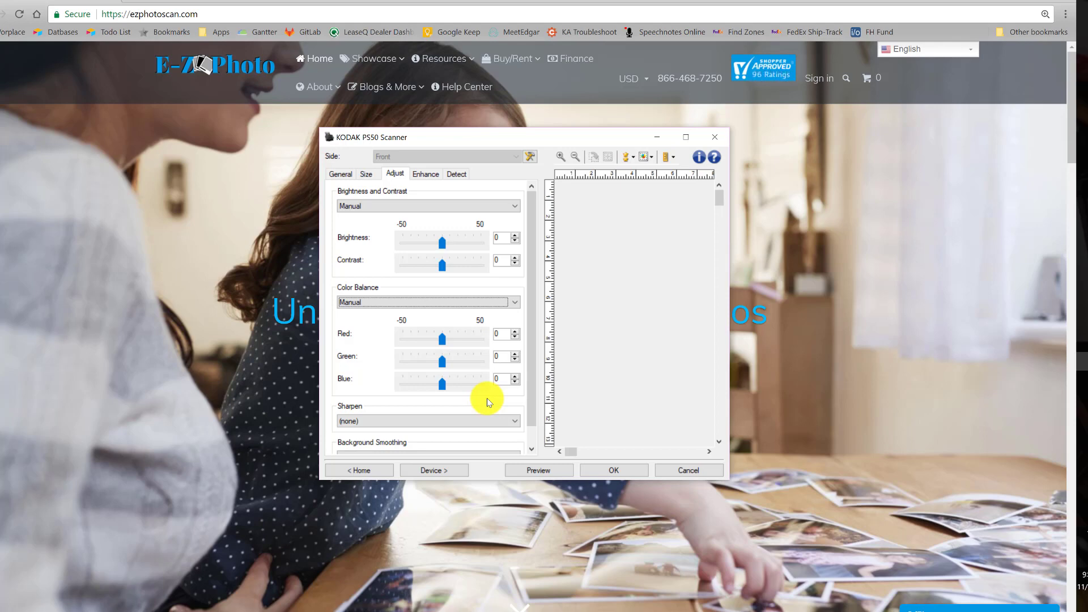
Generate a preview scan of the photo and maximize the scanner settings window.
left_click(538, 471)
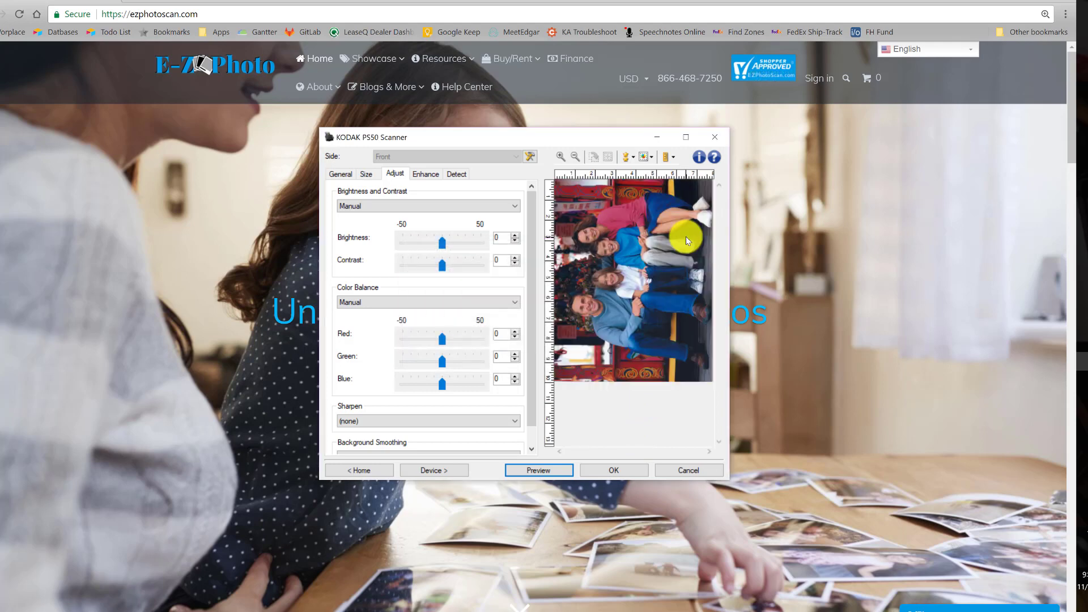
left_click(686, 137)
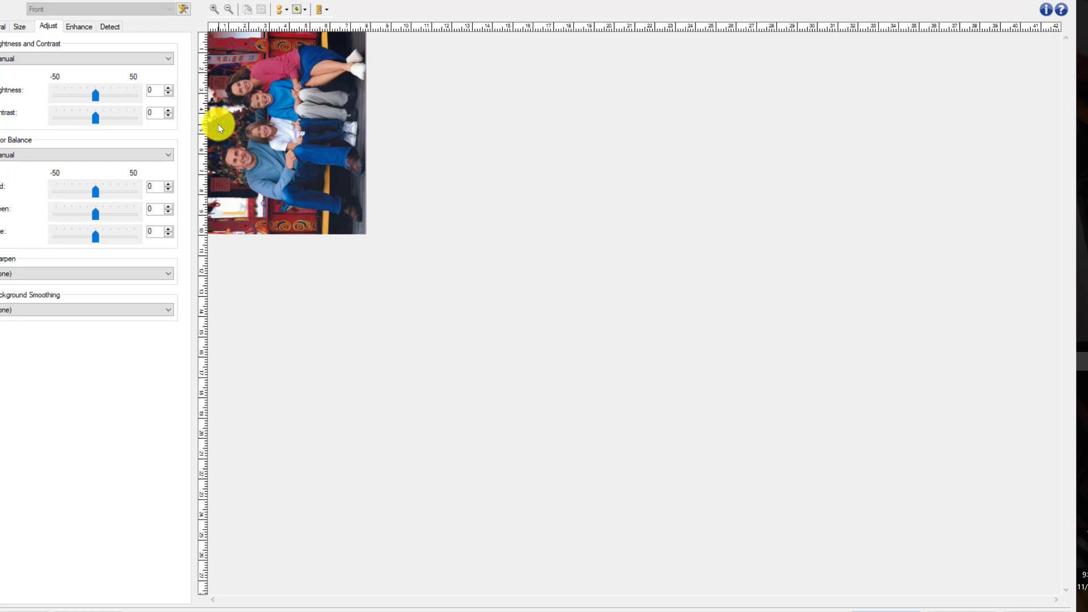
Set both the Red and Blue color balance values to 10 for the flatbed shortcut.
double_click(149, 186)
type("10")
left_click(149, 233)
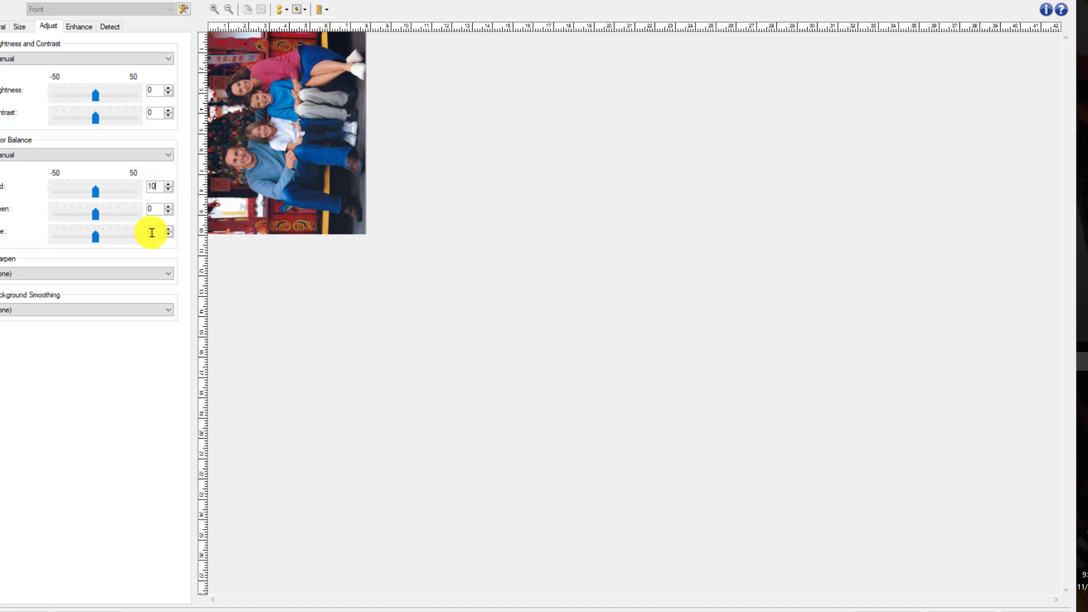
double_click(146, 232)
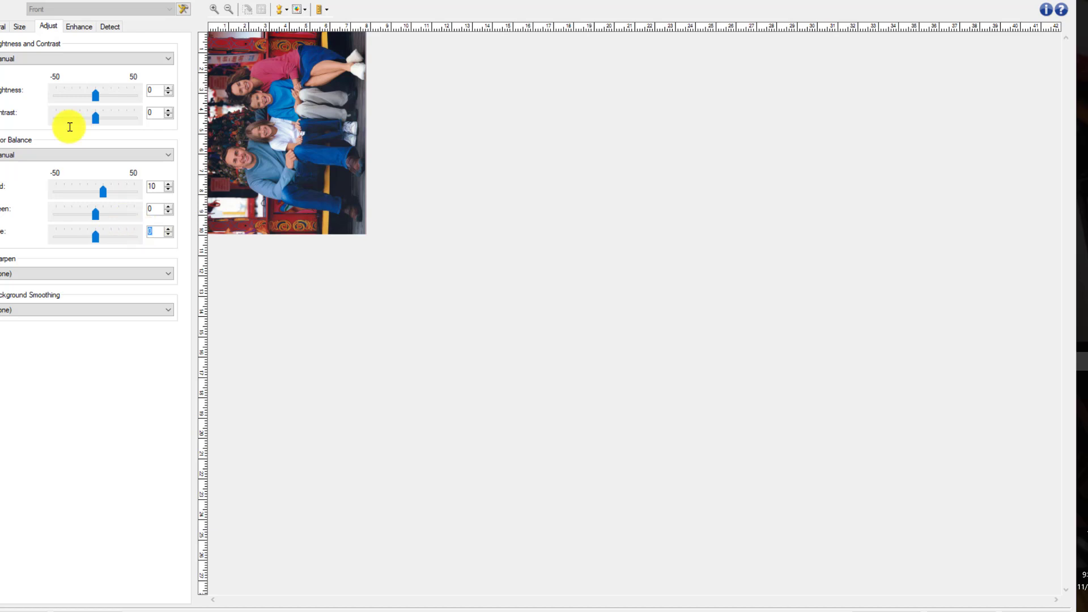
type("10")
Set the Brightness to 10 in the manual brightness and contrast adjustments.
left_click(150, 92)
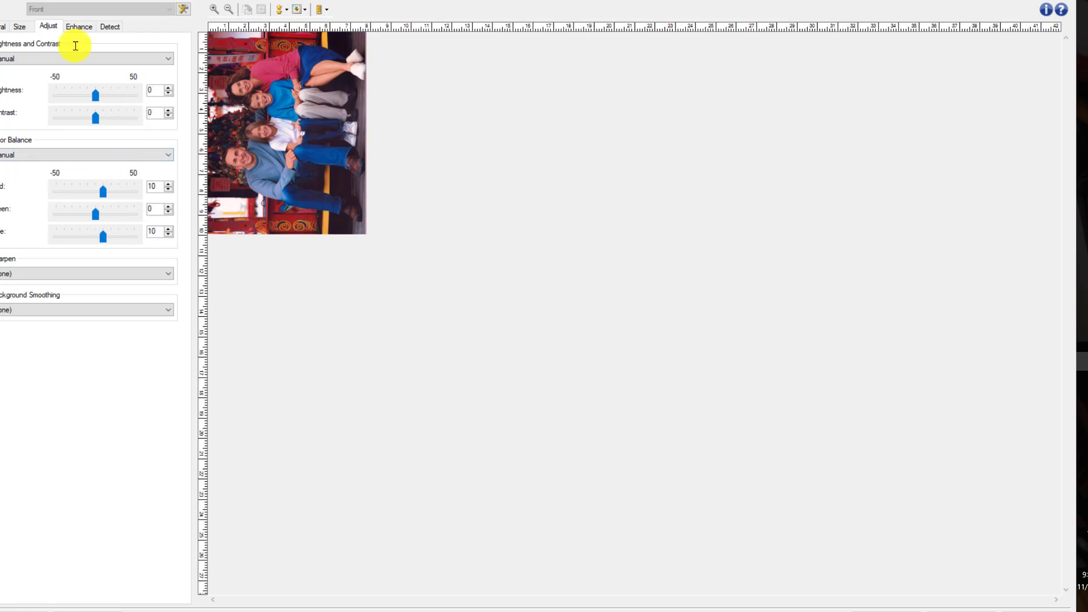
key("BackSpace")
type("10")
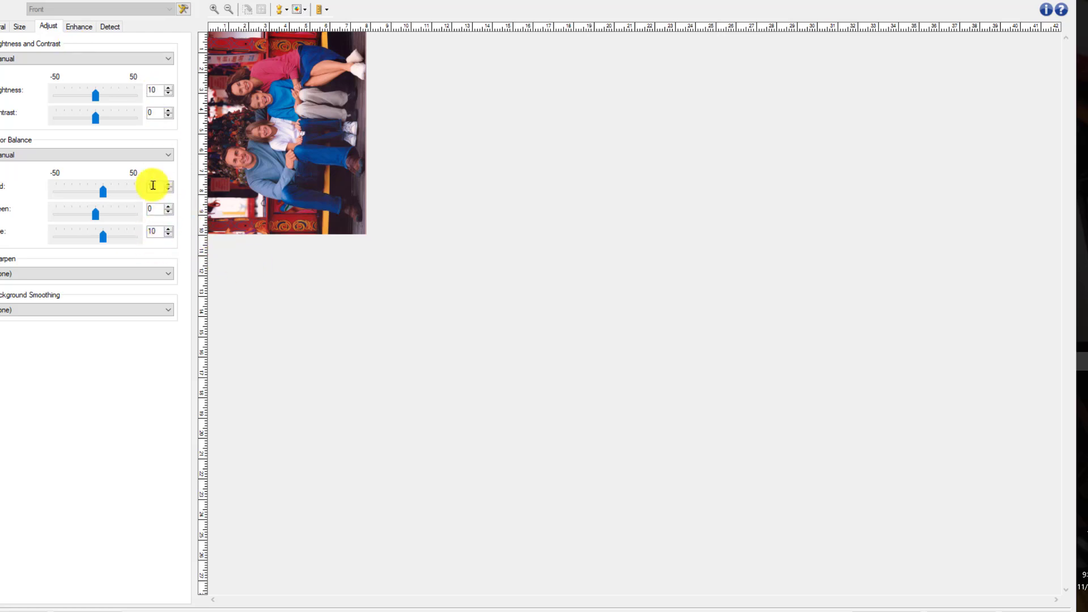
left_click(154, 113)
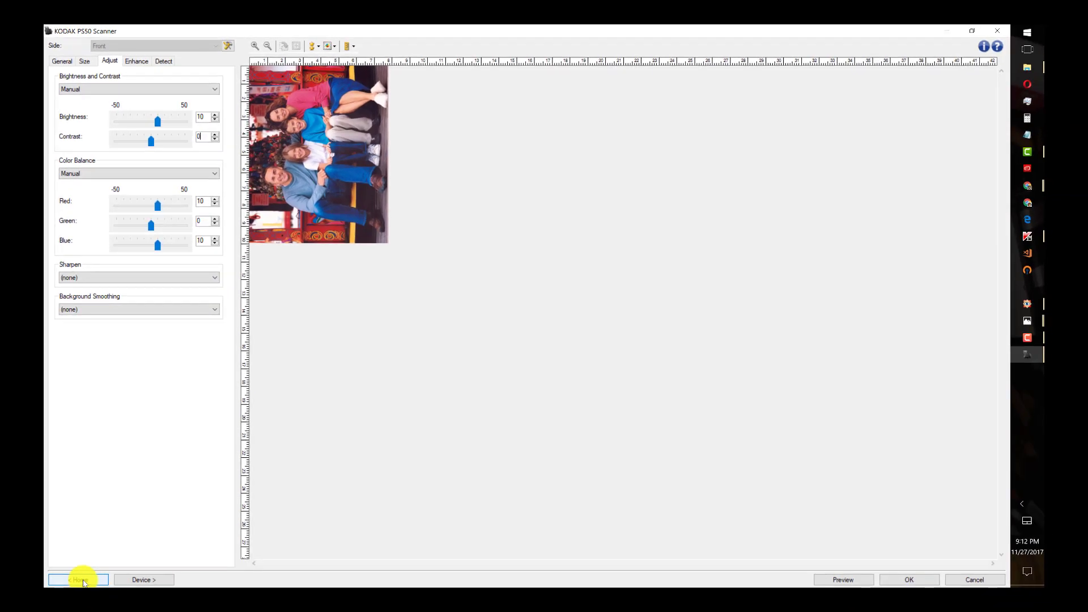
Save the changed 4 - Color Photograph-Flatbed shortcut and discard the image scanned with it.
left_click(83, 580)
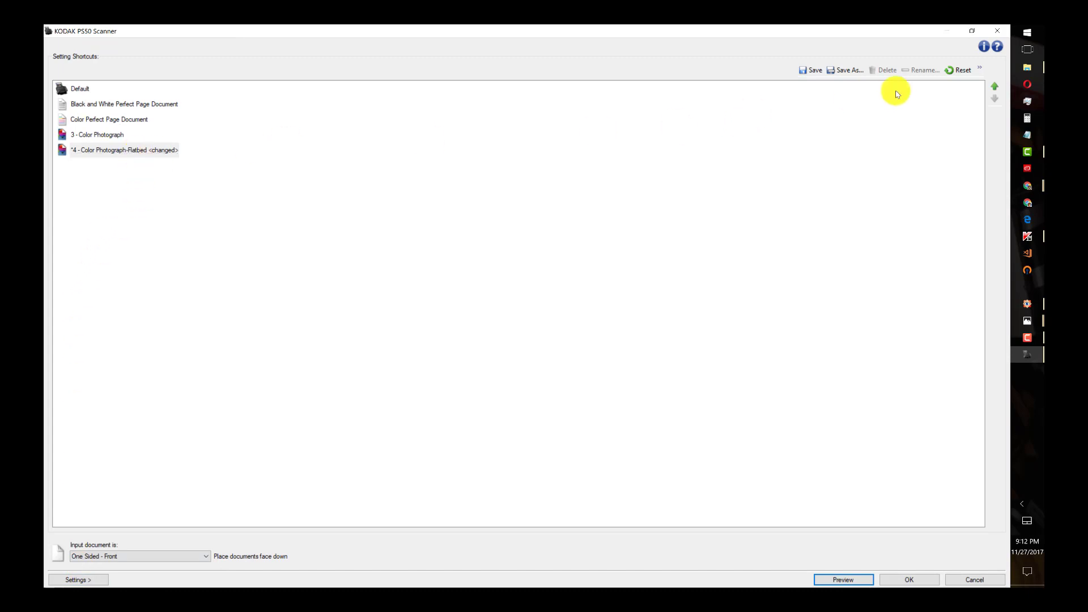
left_click(819, 71)
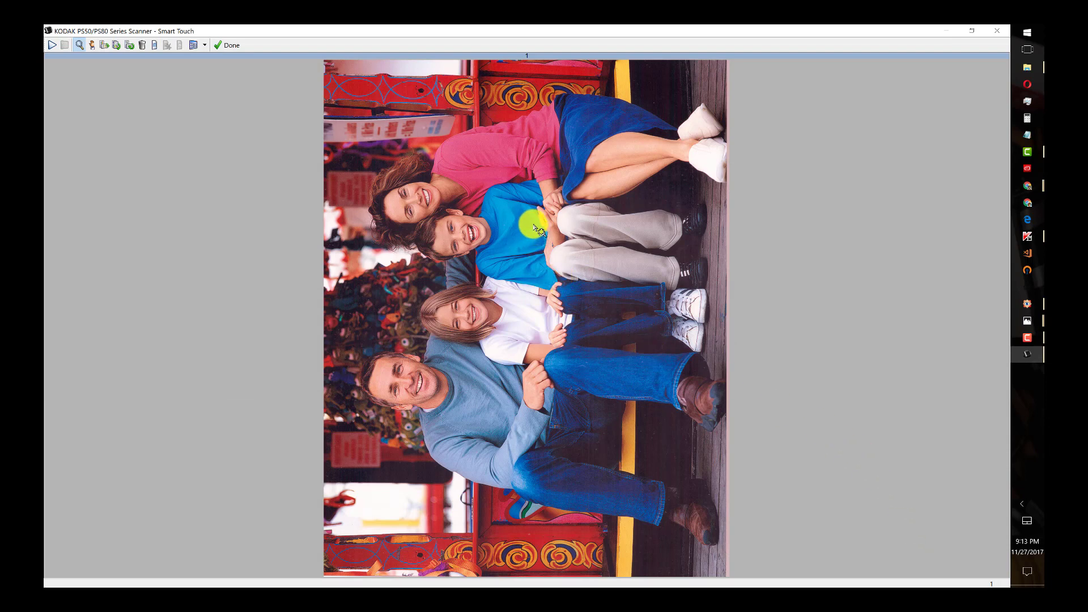
left_click(1002, 34)
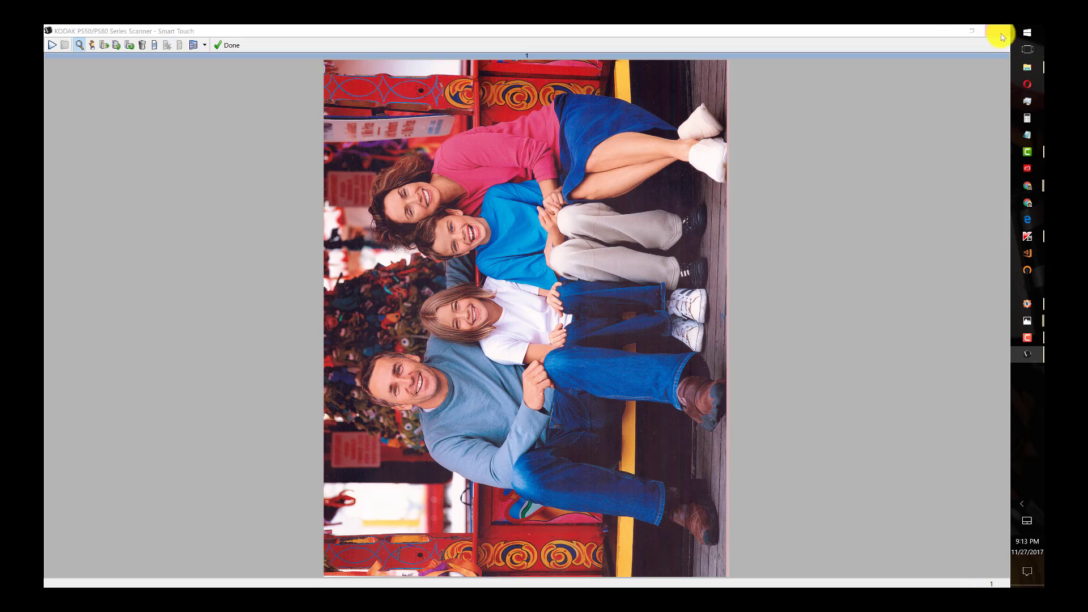
left_click(544, 333)
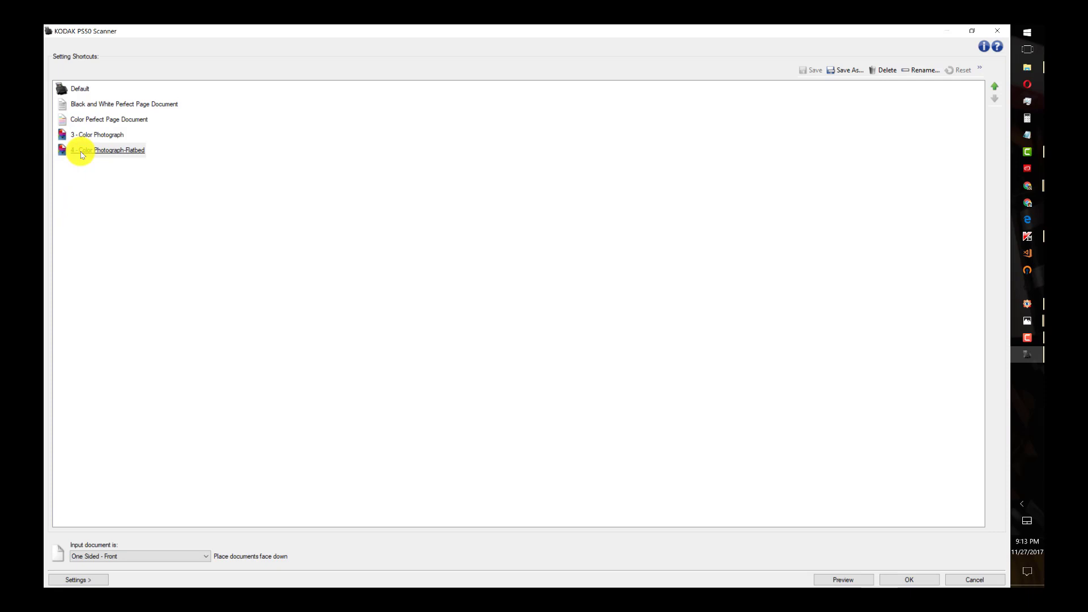
Set Brightness and Contrast and Color Balance to Automatic for 4 - Color Photograph-Flatbed and save the shortcut.
left_click(85, 579)
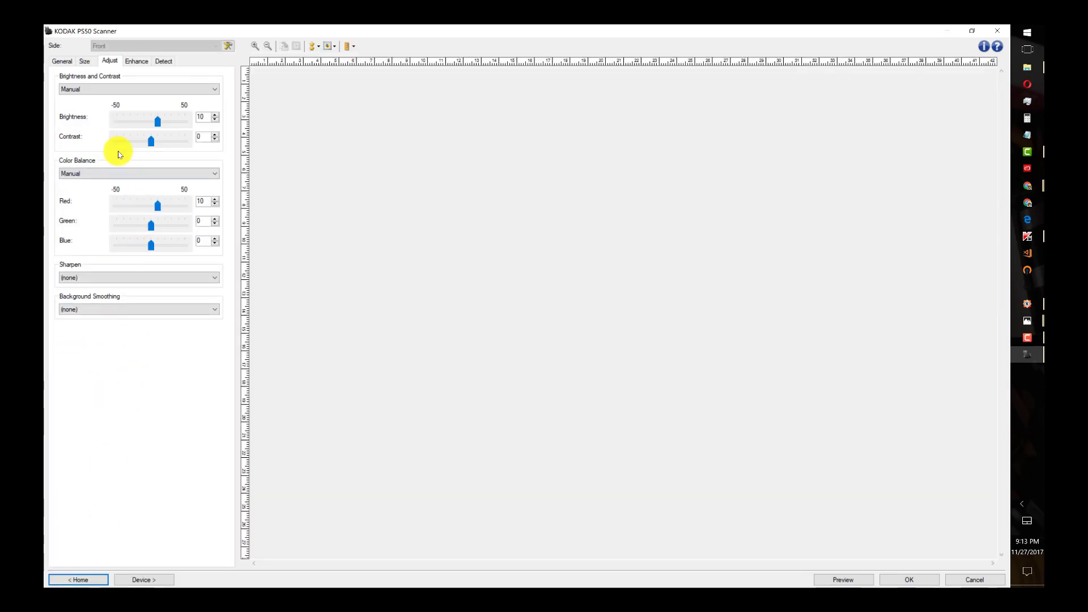
left_click(108, 89)
left_click(107, 106)
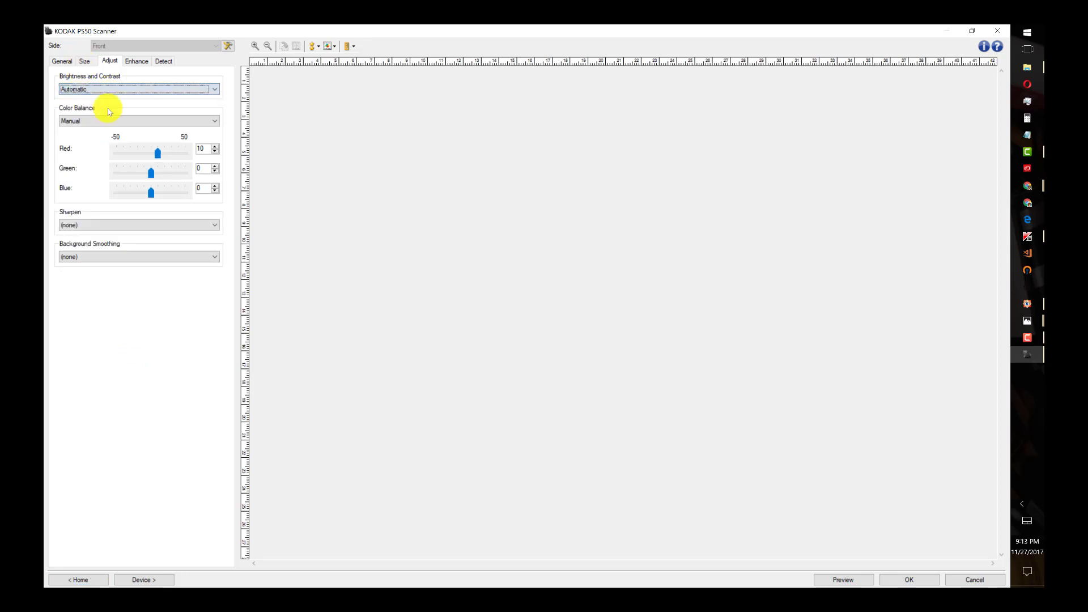
left_click(107, 121)
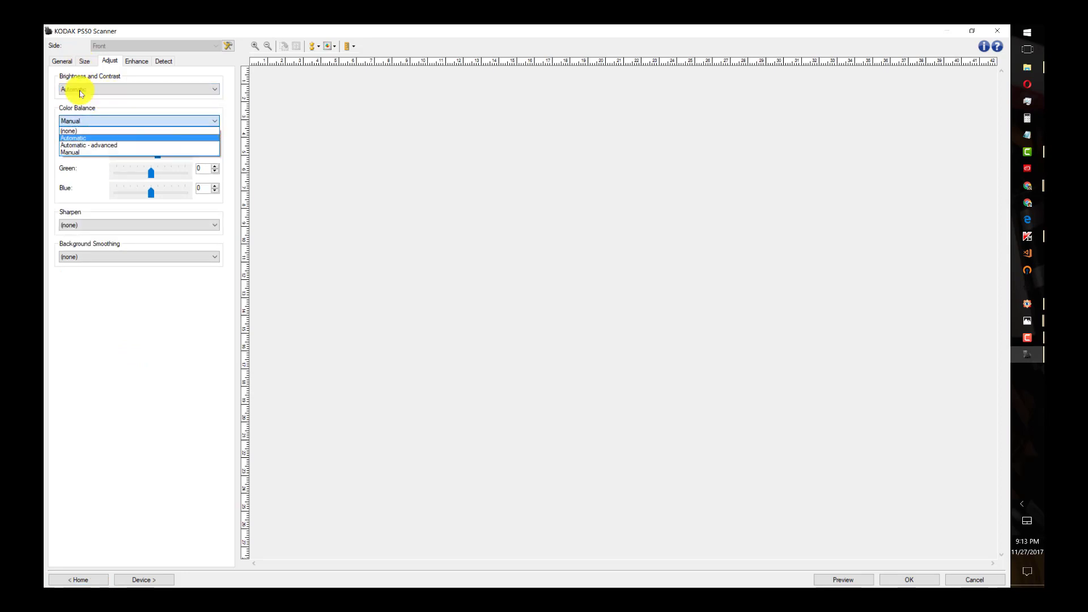
key("Return")
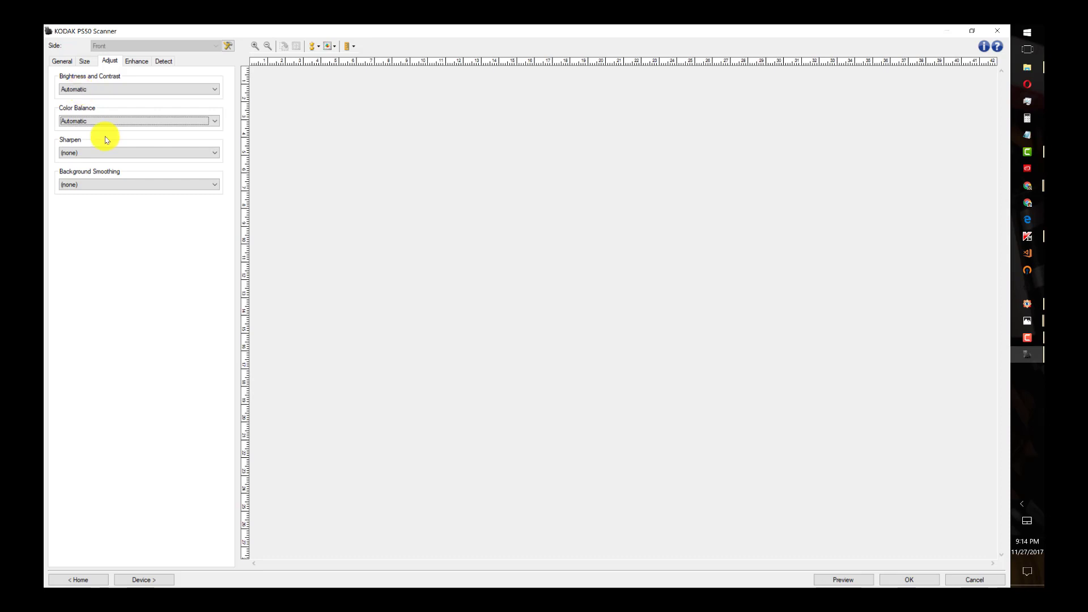
left_click(80, 581)
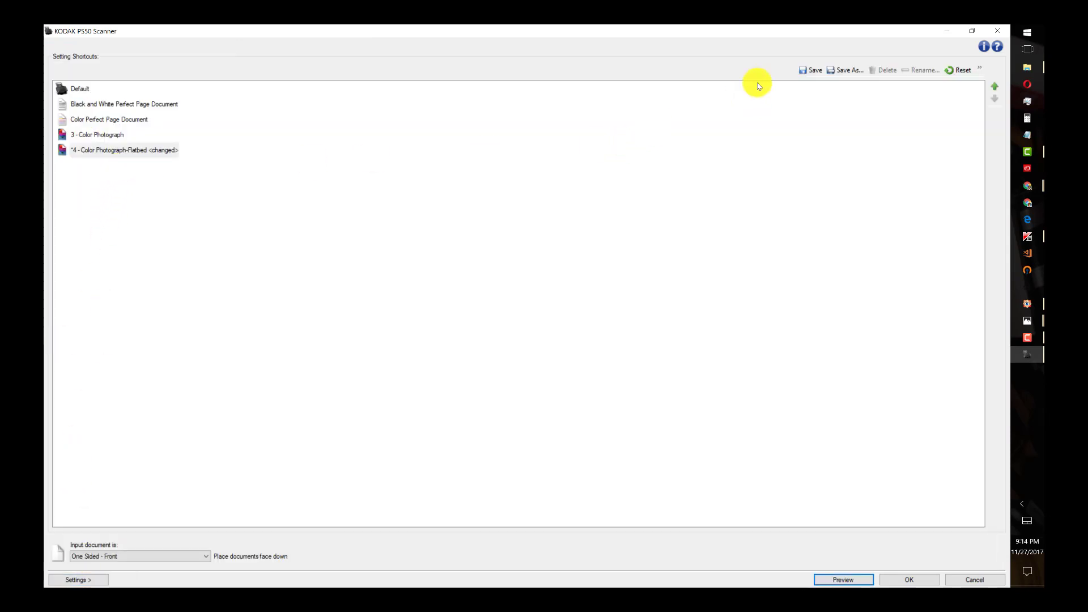
left_click(812, 71)
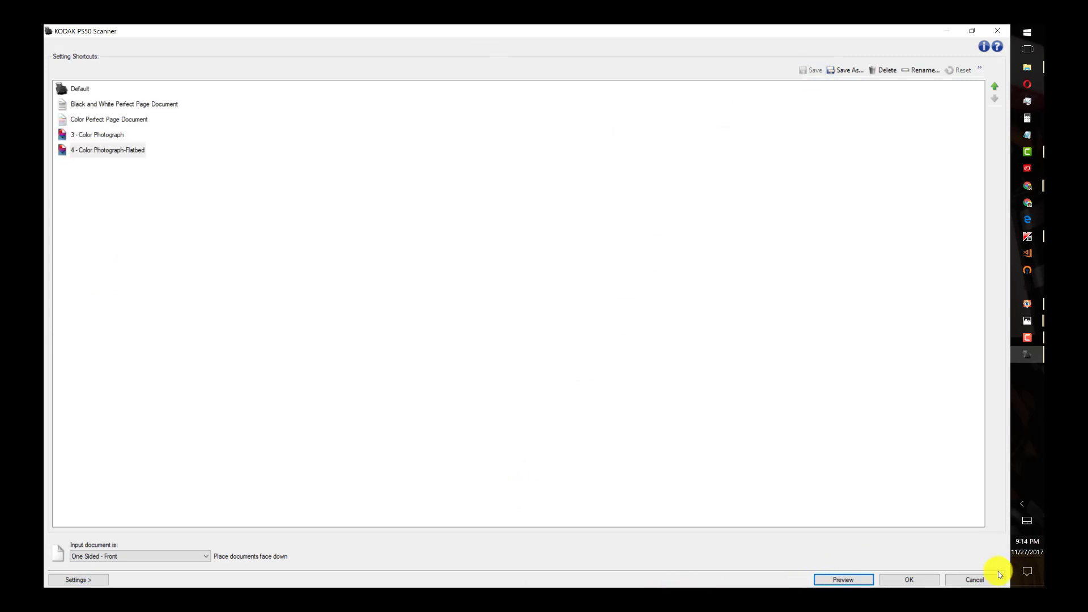
Accept the scanner settings to scan the photo and discard the scanned image.
left_click(913, 579)
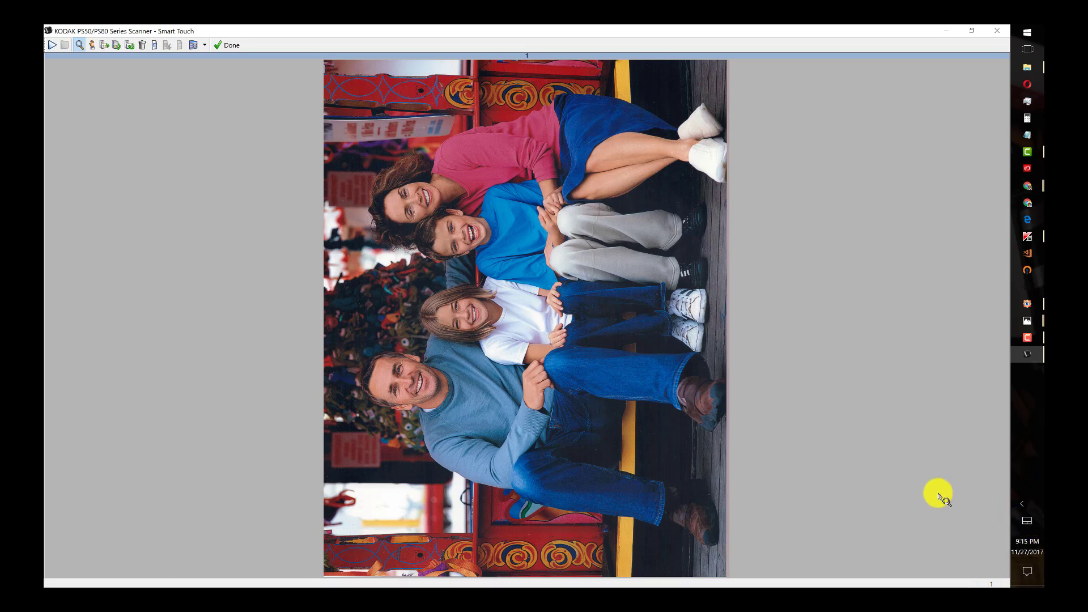
left_click(998, 33)
left_click(546, 336)
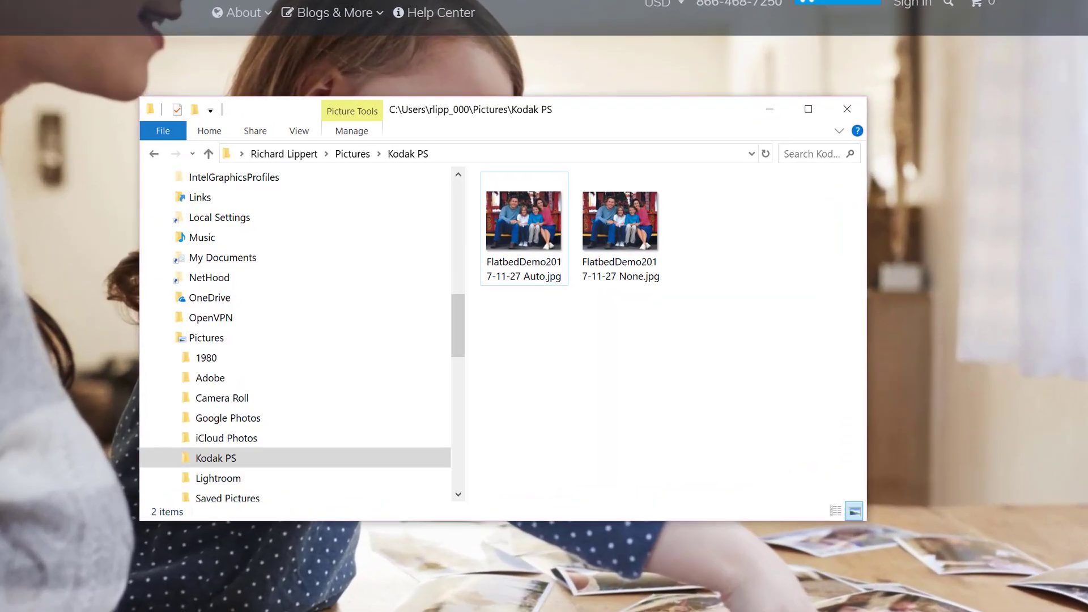
Bring up both open FlatbedDemo2017-11-27 photos in Photos and place the None.jpg window beside the other picture for comparison.
mouse_move(594, 230)
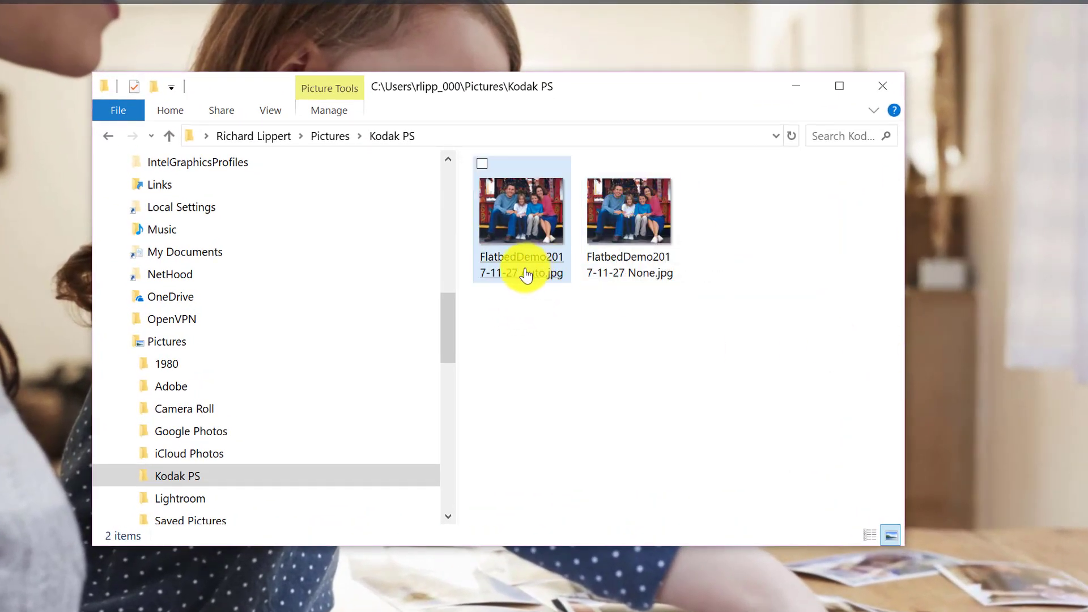
mouse_move(629, 281)
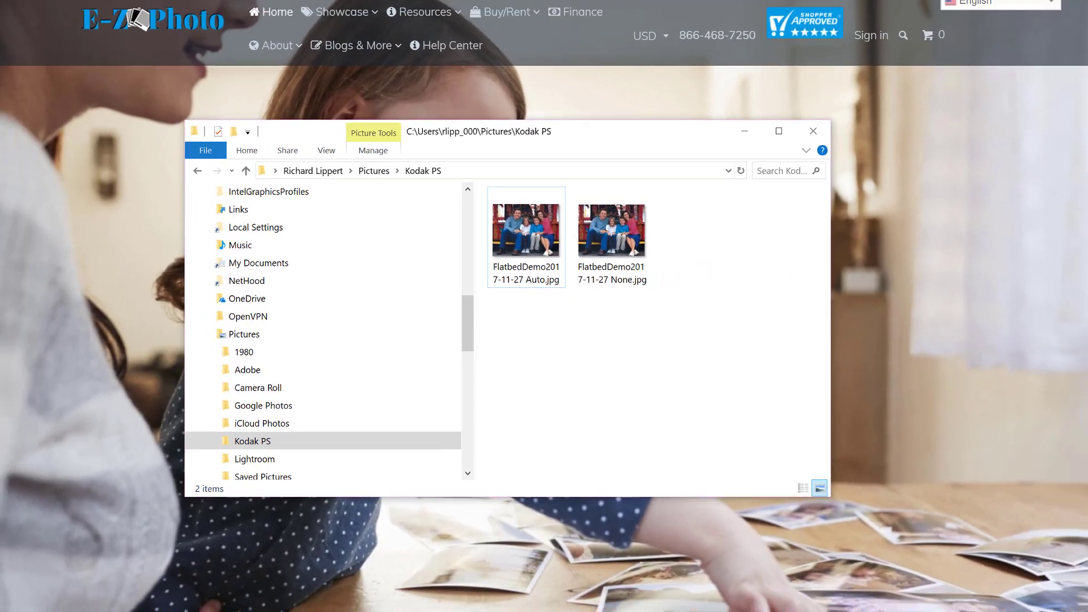
mouse_move(1087, 324)
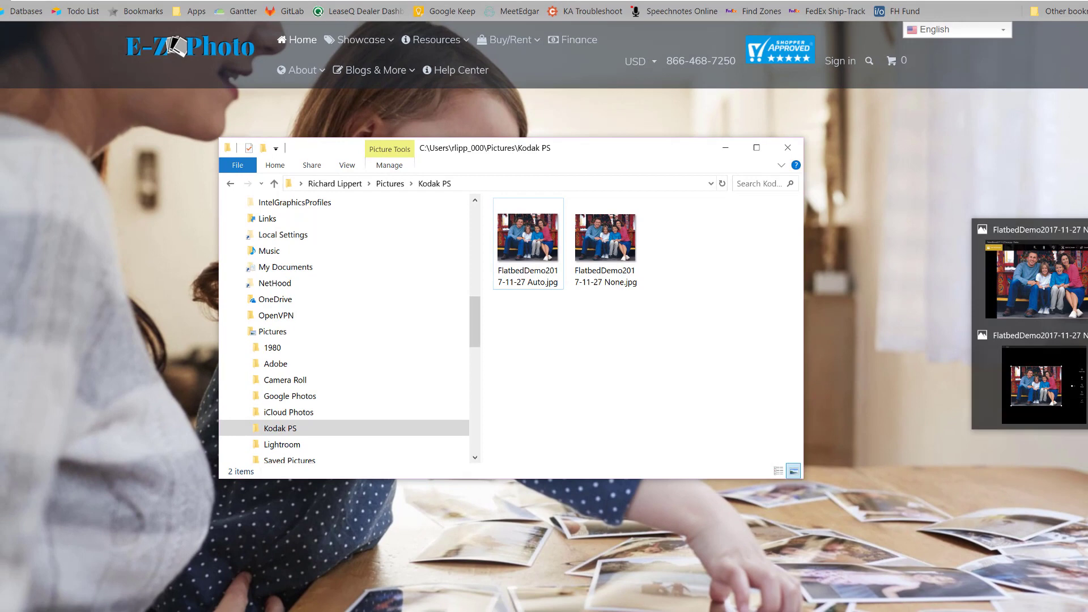
left_click(1087, 324)
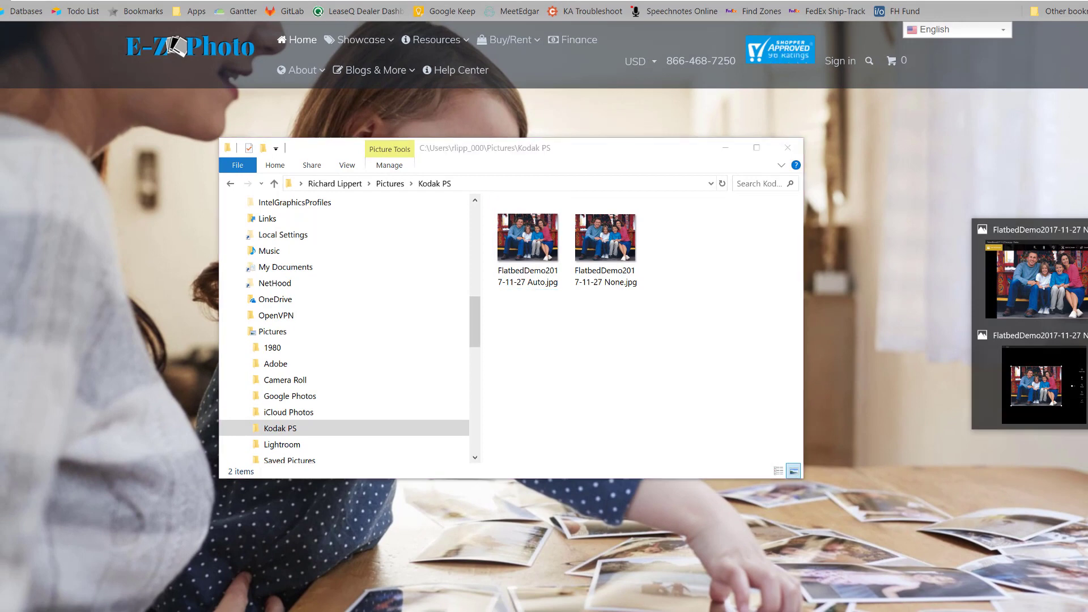
left_click(1051, 298)
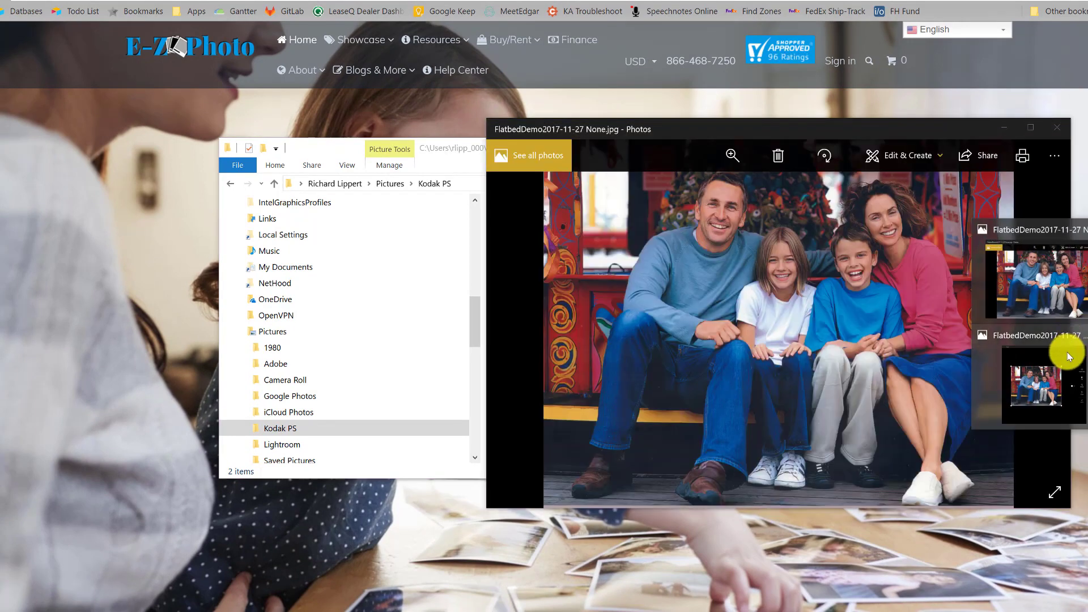
left_click(1069, 357)
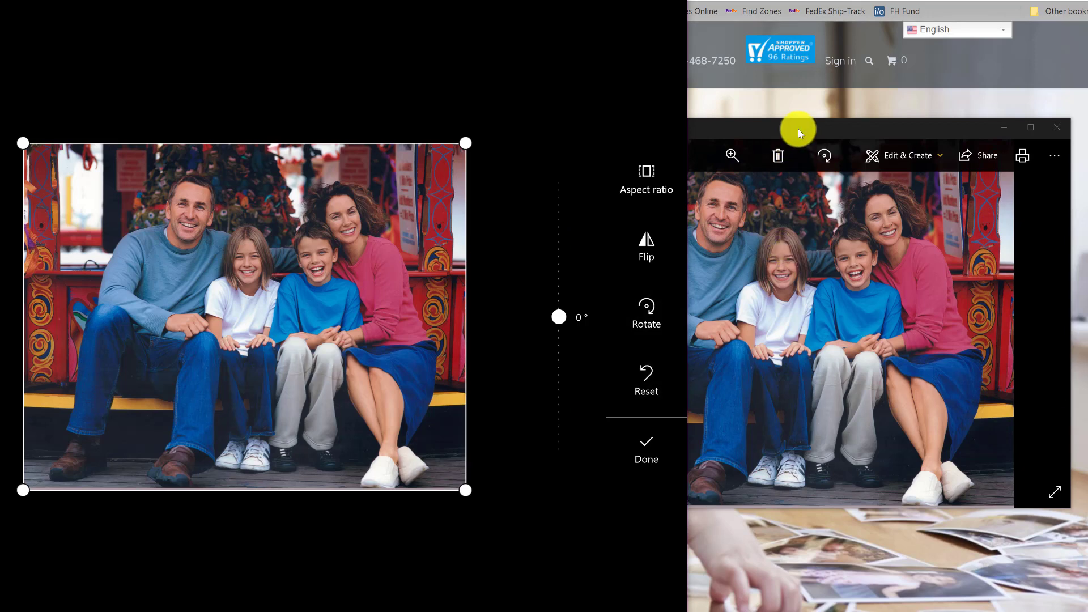
left_click_drag(798, 129, 791, 129)
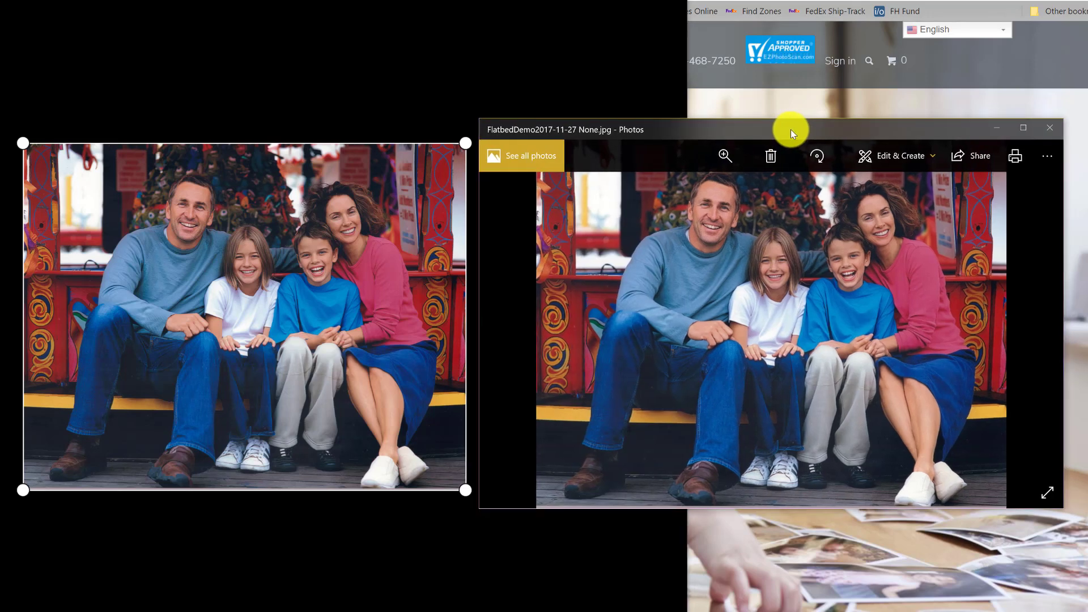